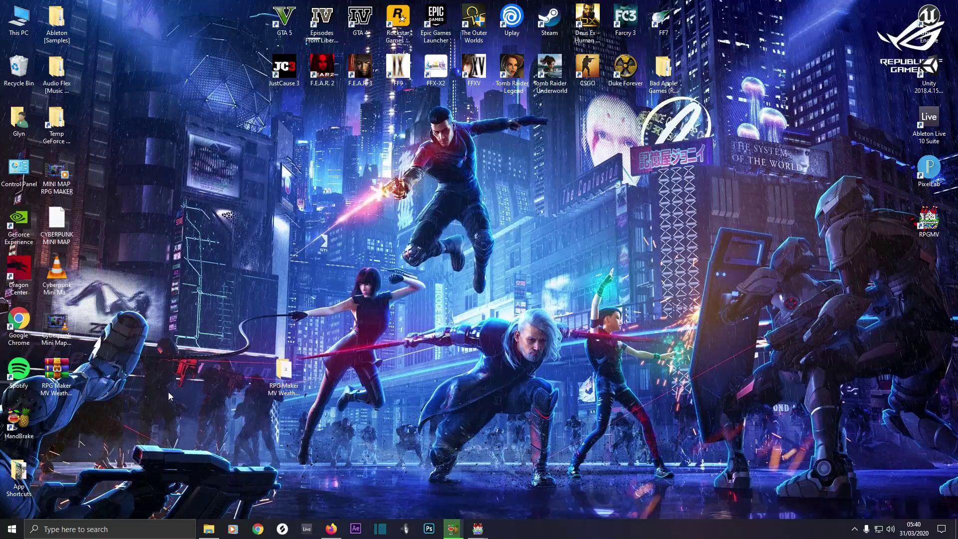
# Extract the weather plugin archive with WinRAR into an 'RPG Maker MV Weather Plugin' folder and open it
pyautogui.click(57, 372)
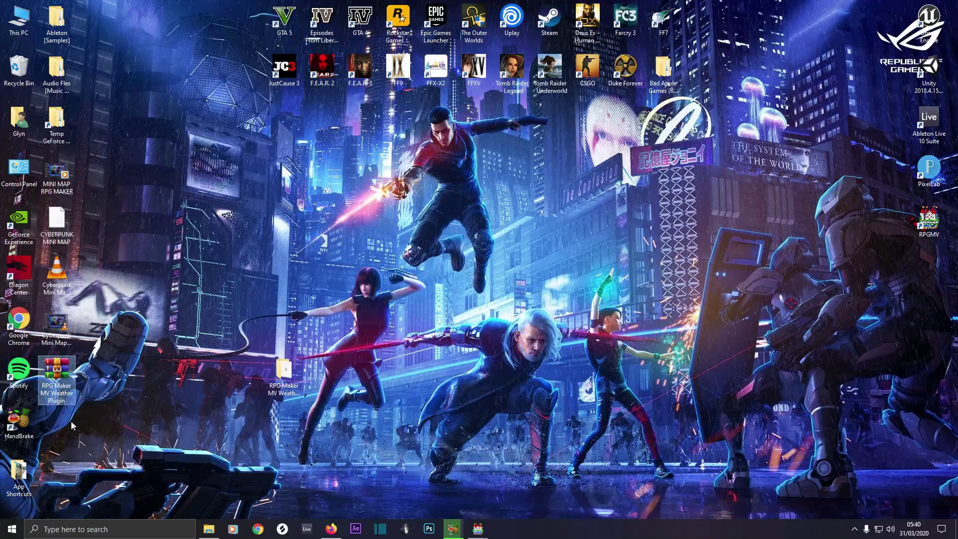
pyautogui.rightClick(56, 368)
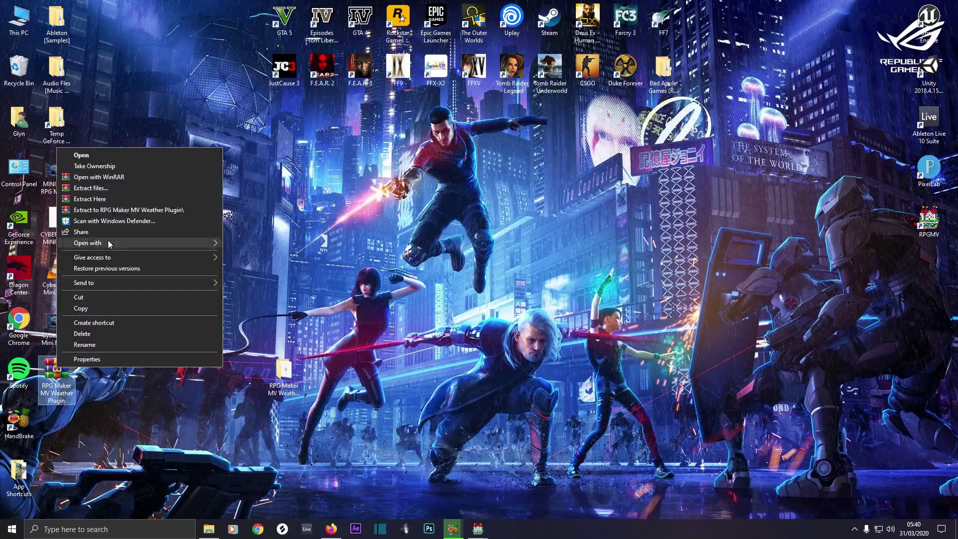
pyautogui.click(113, 209)
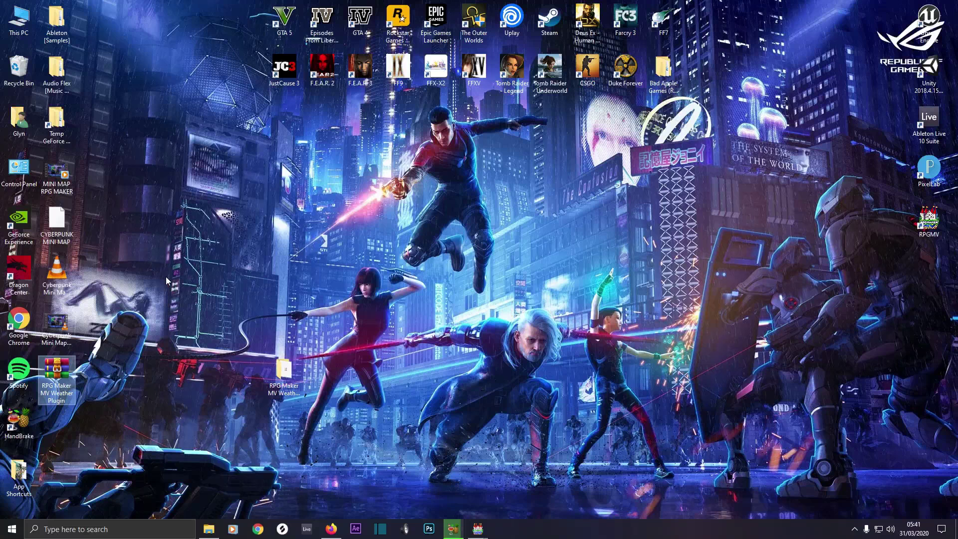
pyautogui.doubleClick(280, 369)
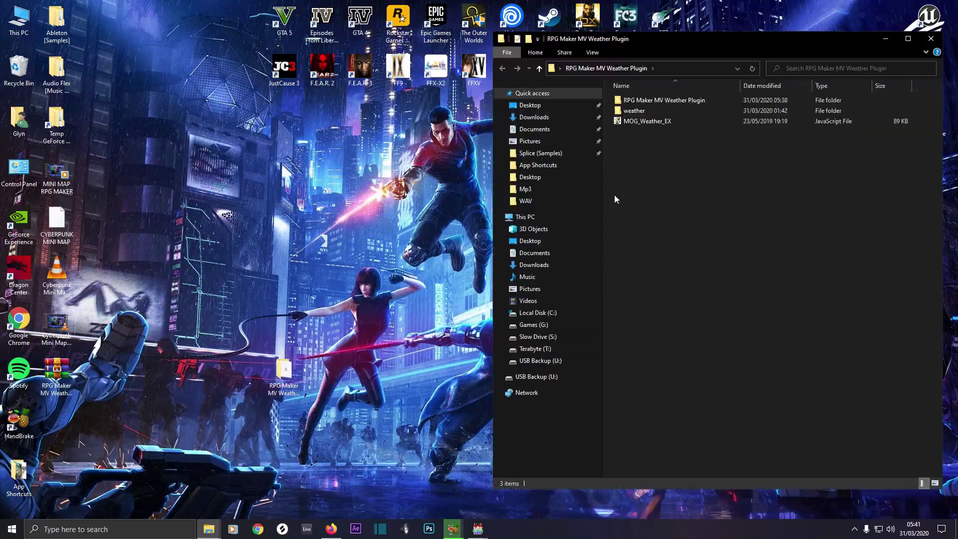
# Copy the weather image folder from the inner RPG Maker MV Weather Plugin folder
pyautogui.click(650, 104)
pyautogui.doubleClick(648, 103)
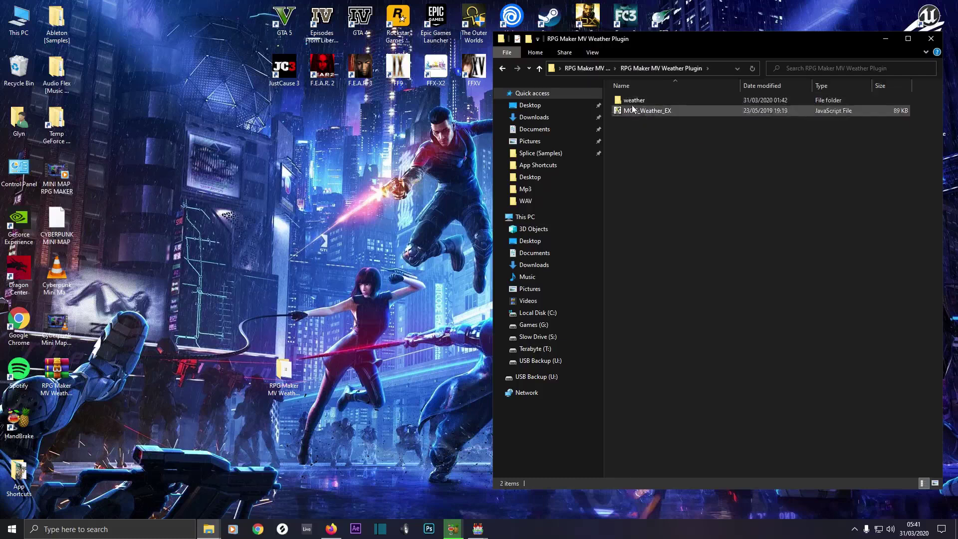
pyautogui.rightClick(631, 102)
pyautogui.click(656, 317)
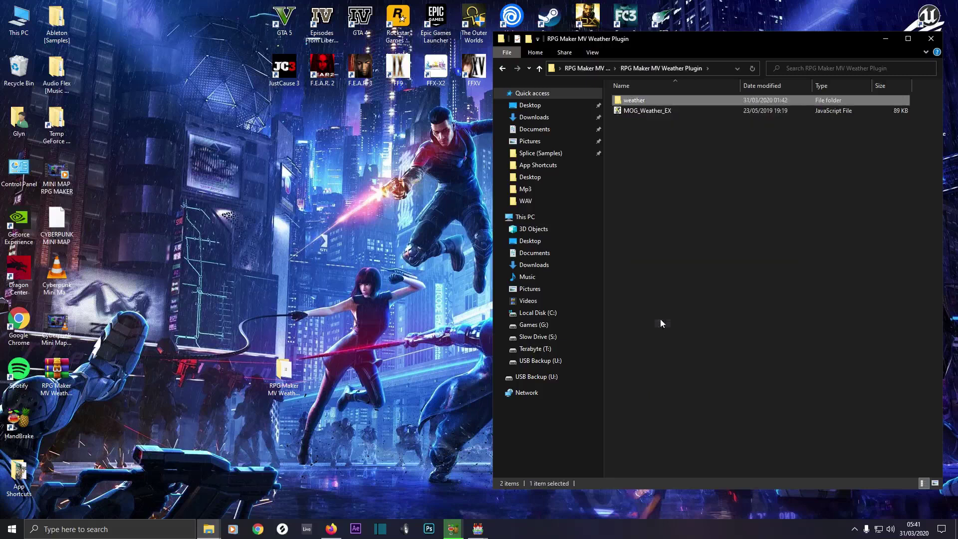
# Paste the weather folder into RPG MAKER TUTORIALS\img and check its 56 images
pyautogui.click(219, 530)
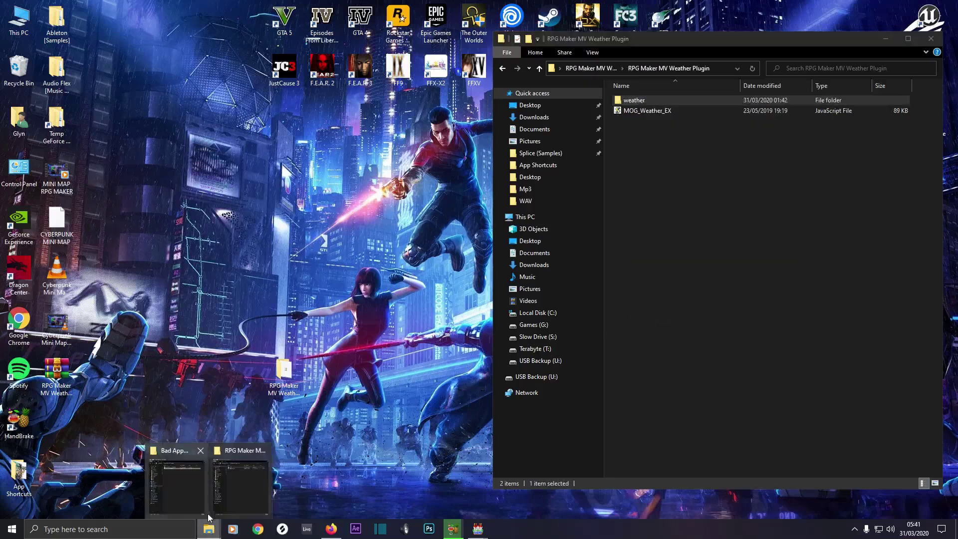
pyautogui.click(238, 477)
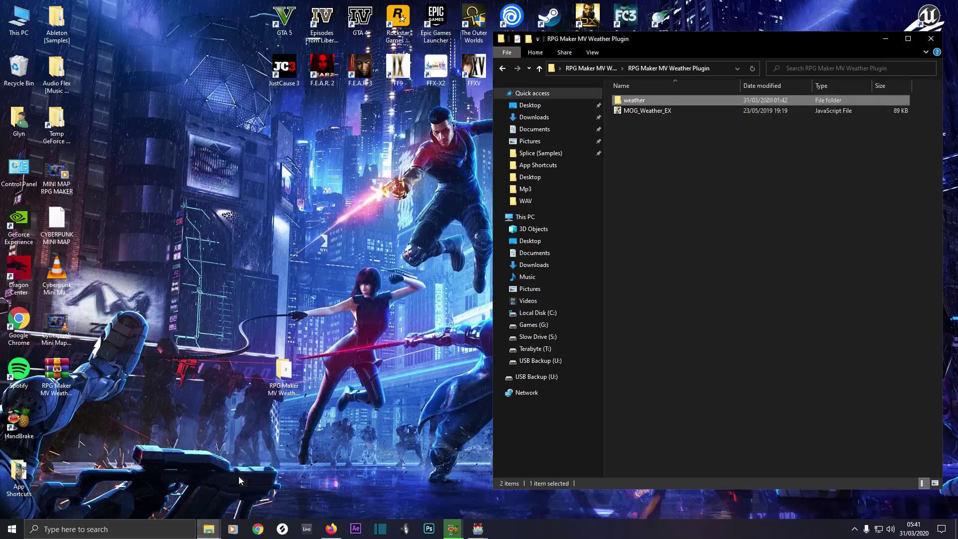
pyautogui.moveTo(205, 533)
pyautogui.click(183, 494)
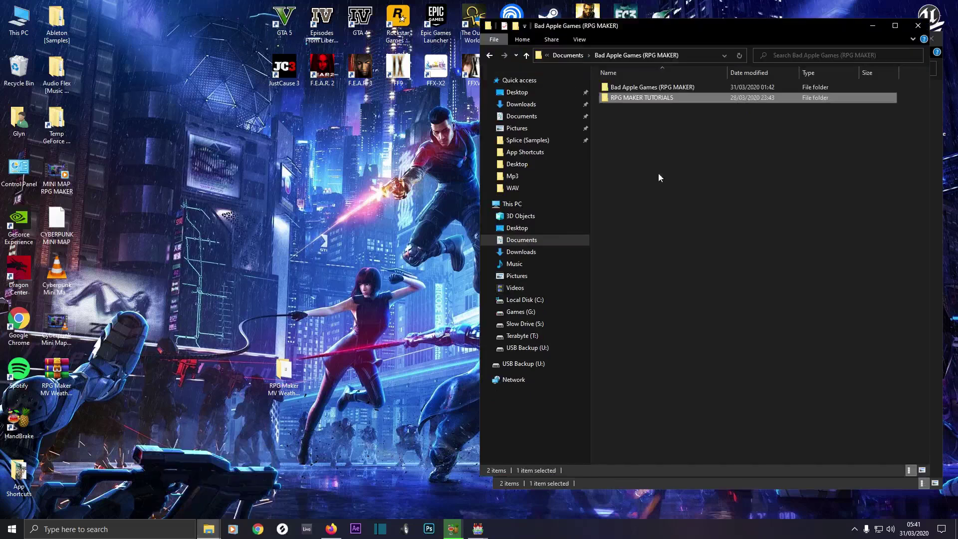
pyautogui.doubleClick(633, 97)
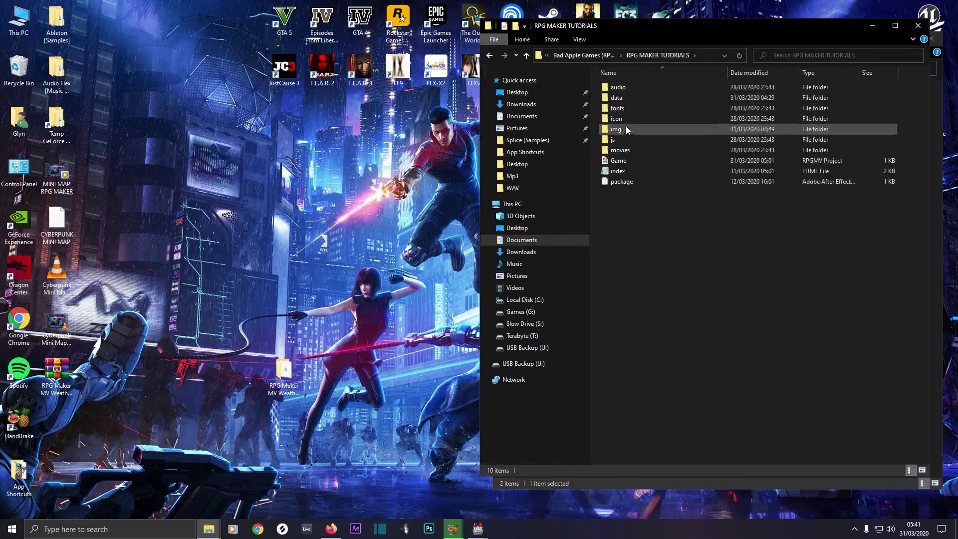
pyautogui.doubleClick(626, 127)
pyautogui.rightClick(622, 265)
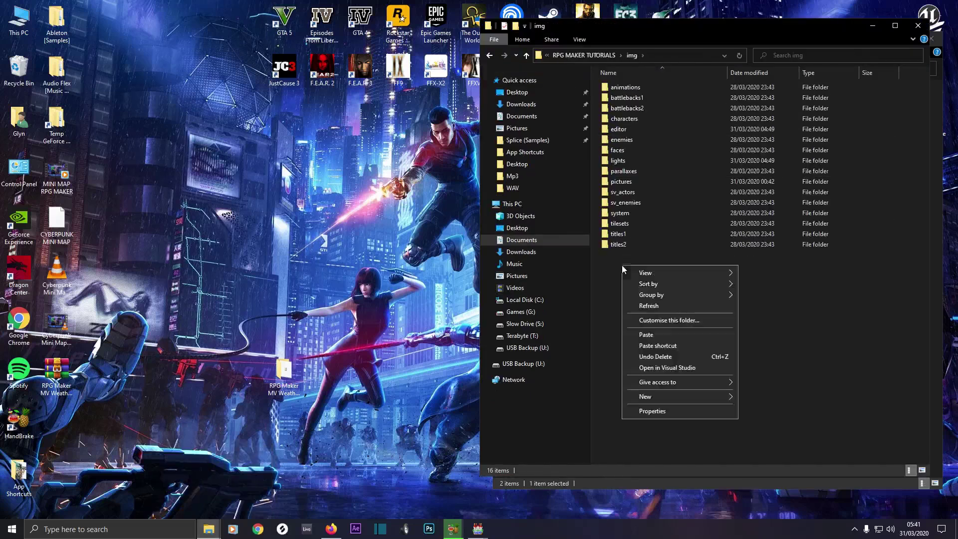
pyautogui.click(659, 335)
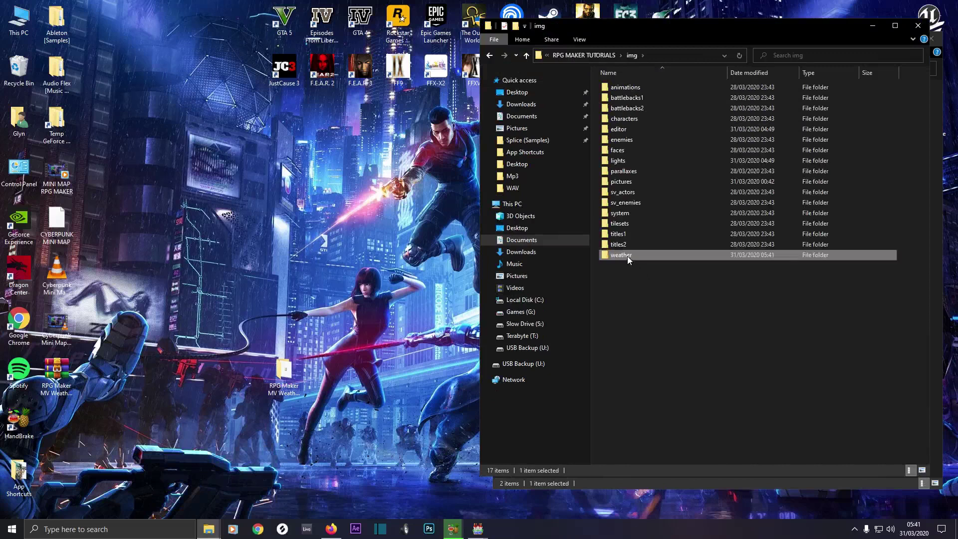
pyautogui.doubleClick(627, 256)
pyautogui.scroll(-3, 688, 253)
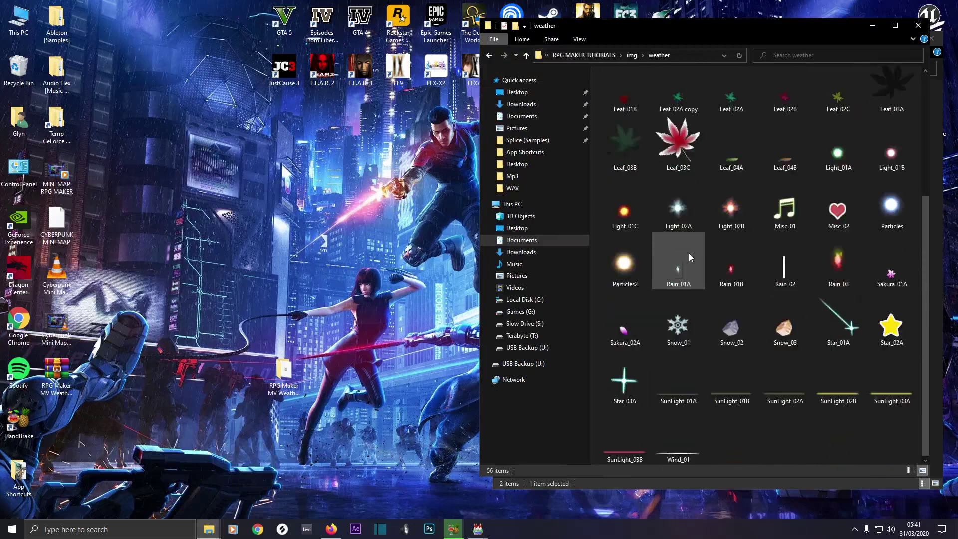
pyautogui.scroll(3, 689, 253)
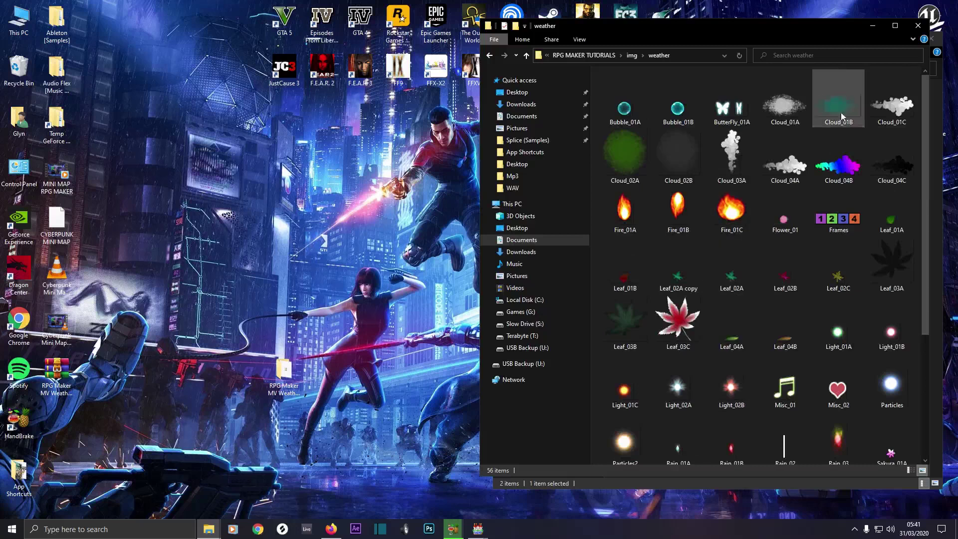
# Copy MOG_Weather_EX from the plugin folder into the project's js\plugins folder
pyautogui.click(528, 58)
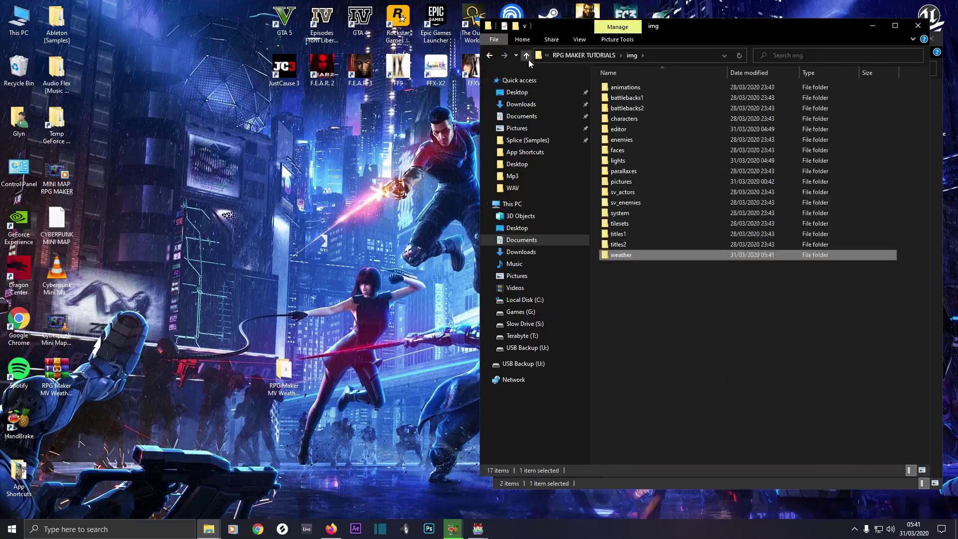
pyautogui.click(529, 59)
pyautogui.doubleClick(616, 139)
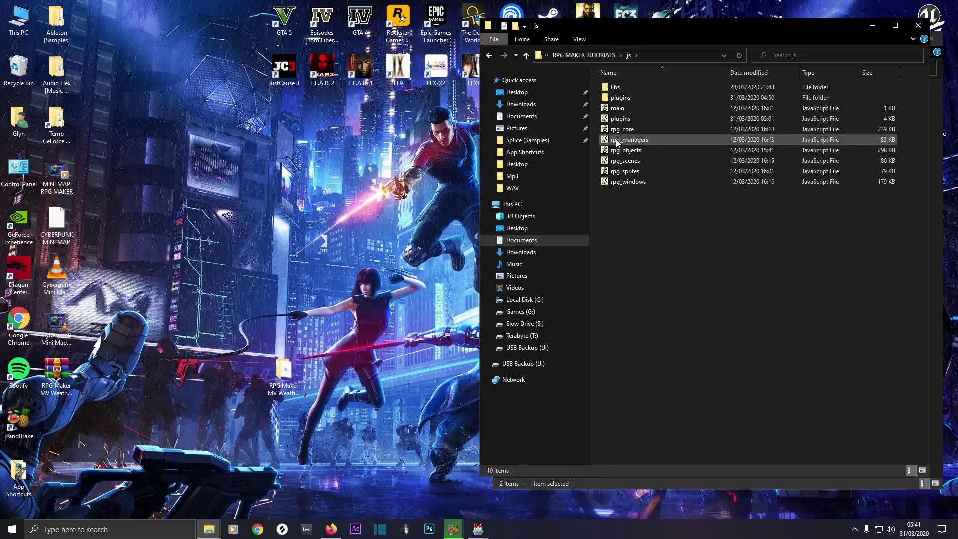
pyautogui.doubleClick(618, 97)
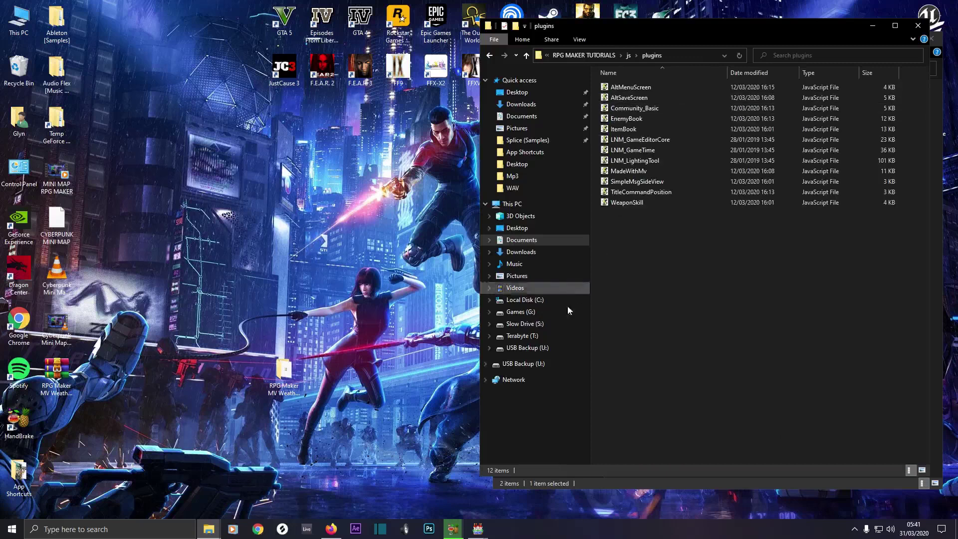
pyautogui.click(209, 529)
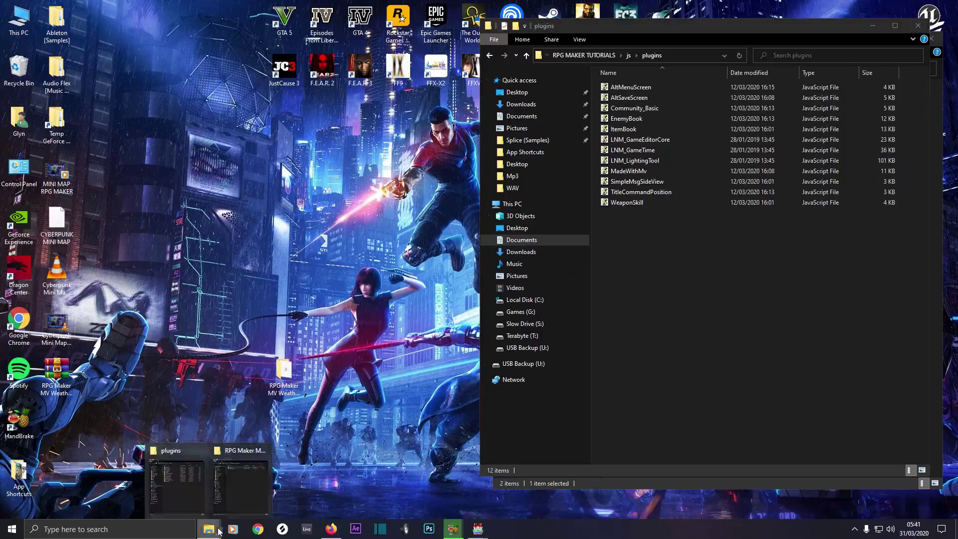
pyautogui.click(238, 493)
pyautogui.rightClick(643, 110)
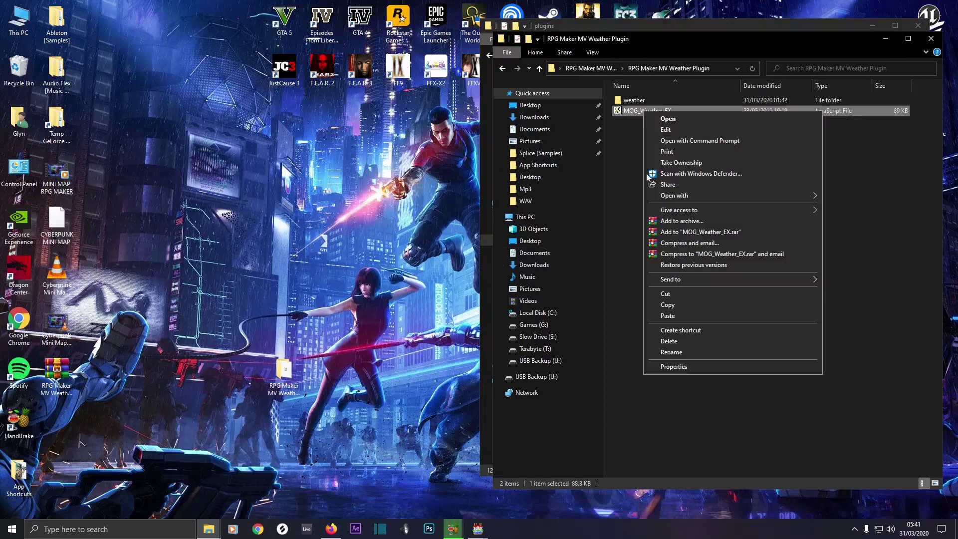
pyautogui.click(667, 305)
pyautogui.click(699, 25)
pyautogui.rightClick(619, 262)
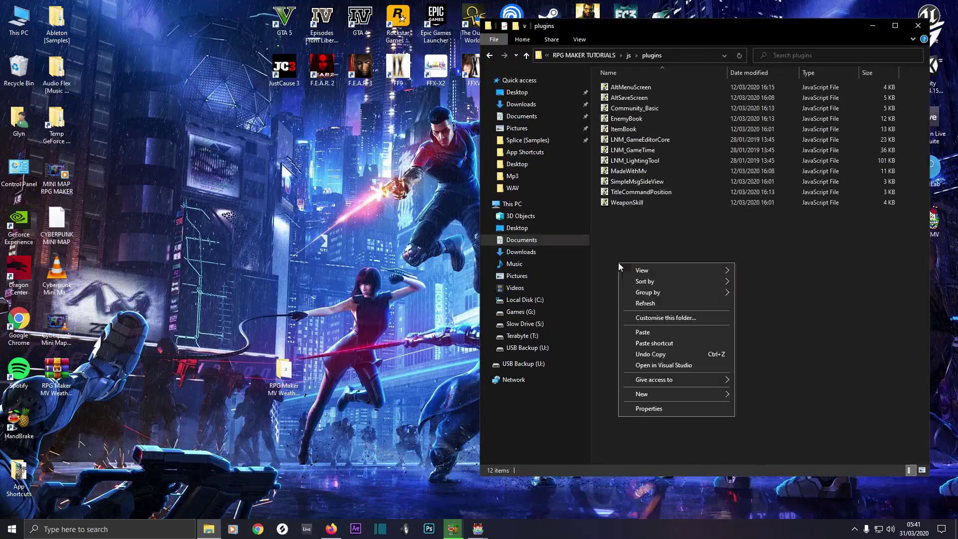
pyautogui.click(649, 332)
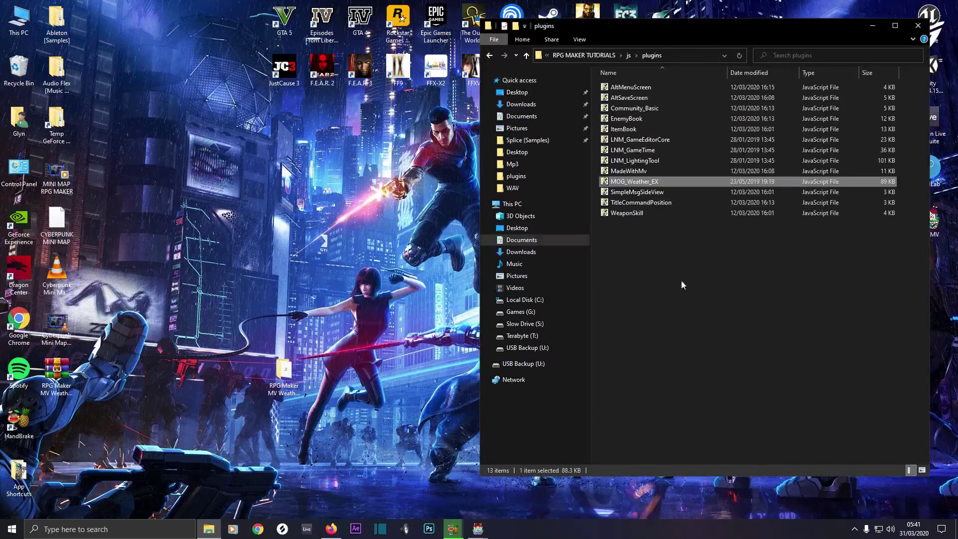
# Close the File Explorer window to return to the desktop
pyautogui.press('super')
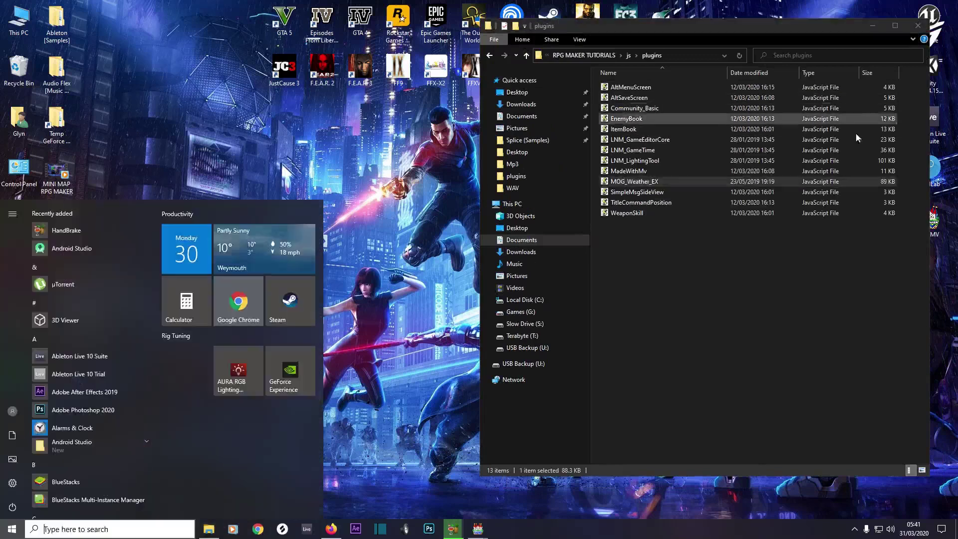
pyautogui.click(898, 121)
pyautogui.click(918, 26)
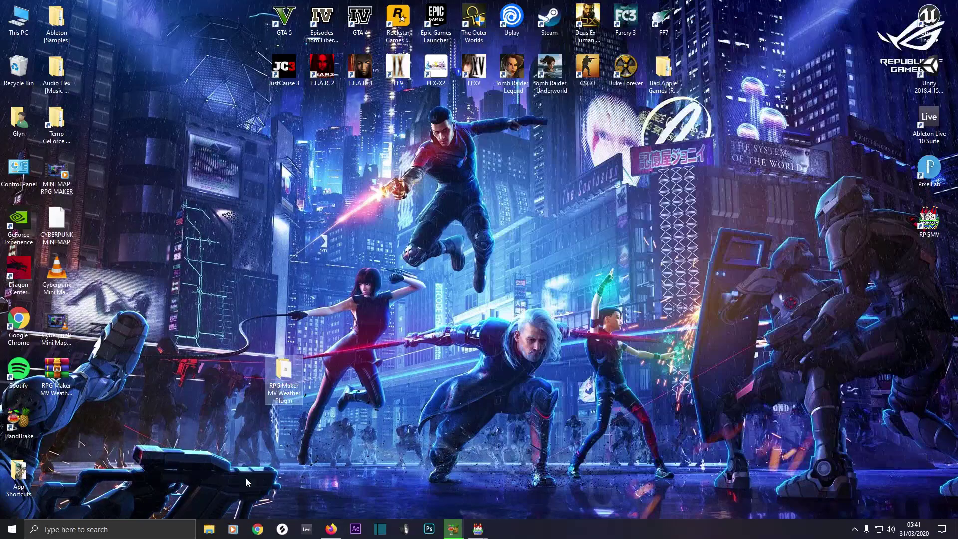
# Open the Plugin Manager and start a new entry in the empty slot below LNM_LightingTool
pyautogui.moveTo(476, 527)
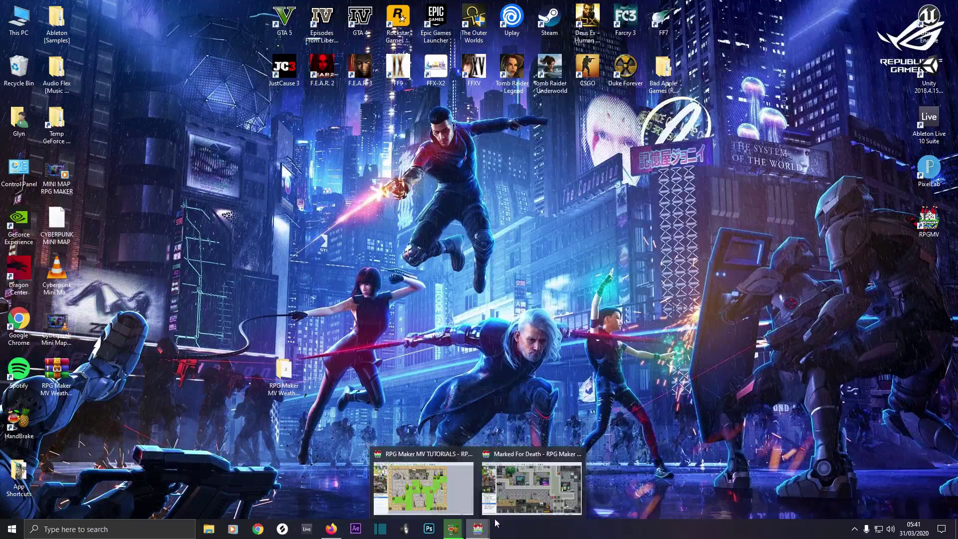
pyautogui.click(406, 500)
pyautogui.click(410, 35)
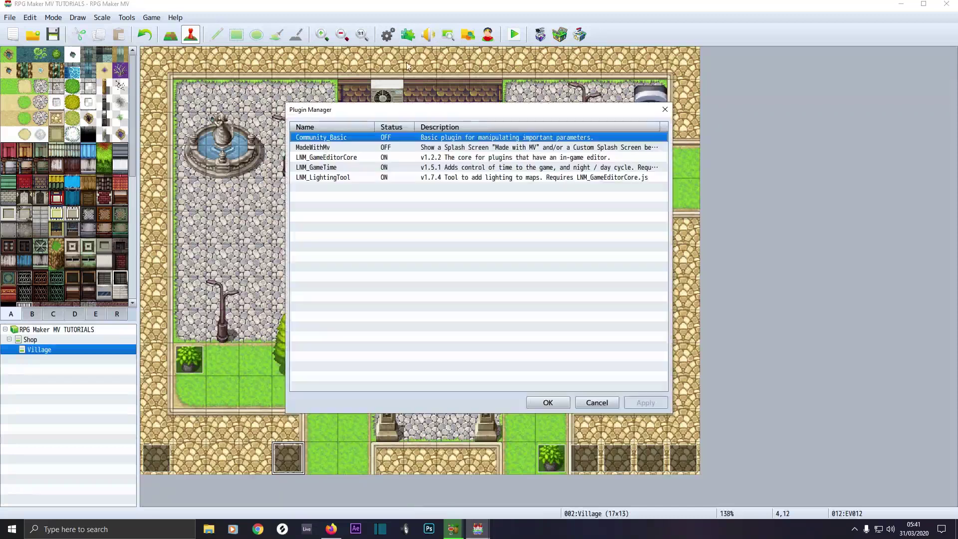
pyautogui.click(314, 188)
pyautogui.doubleClick(313, 187)
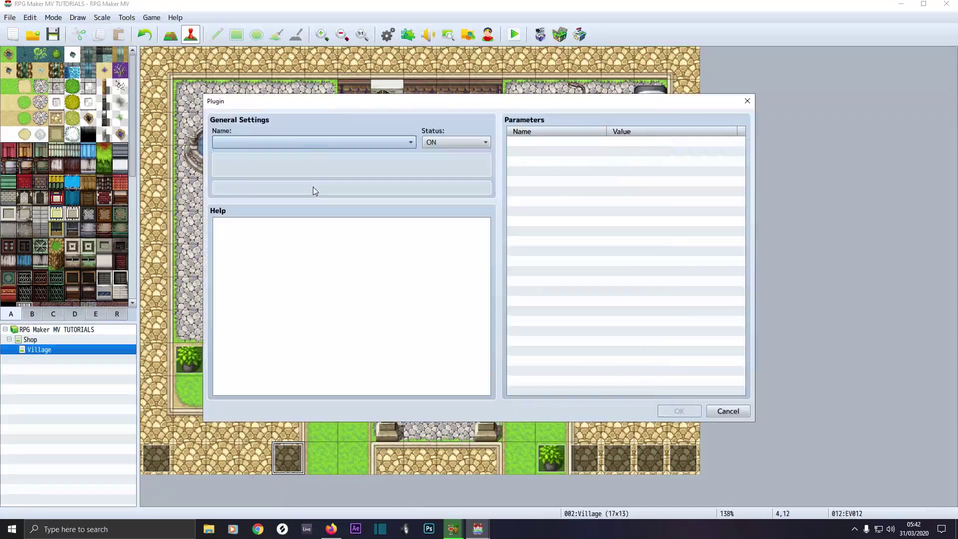
# Choose MOG_Weather_EX as the plugin, status ON, keeping Battle Weather at true
pyautogui.click(302, 143)
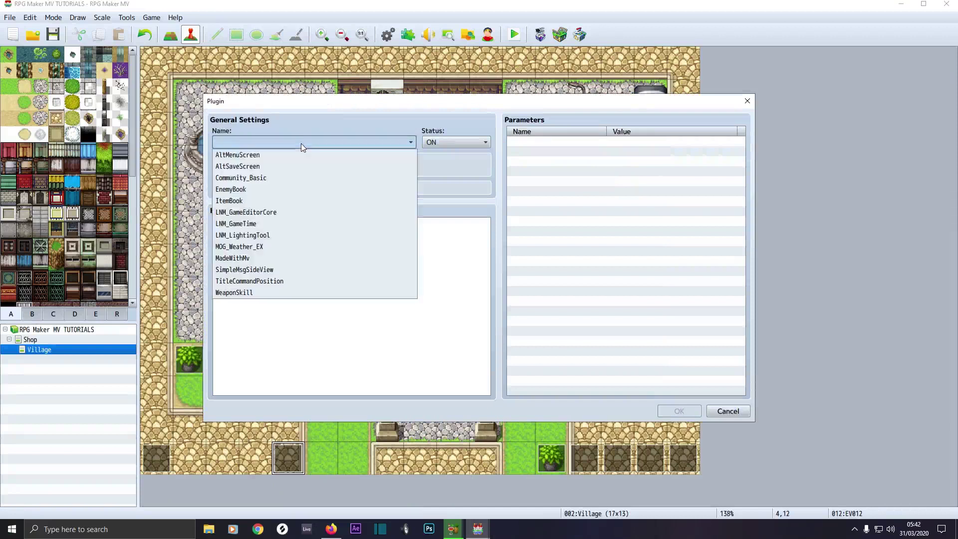
pyautogui.click(242, 247)
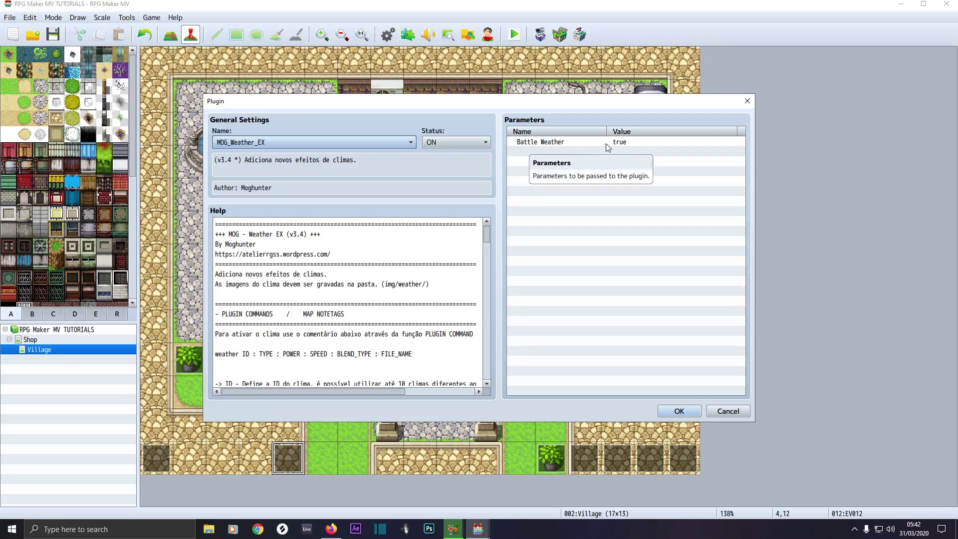
pyautogui.doubleClick(549, 146)
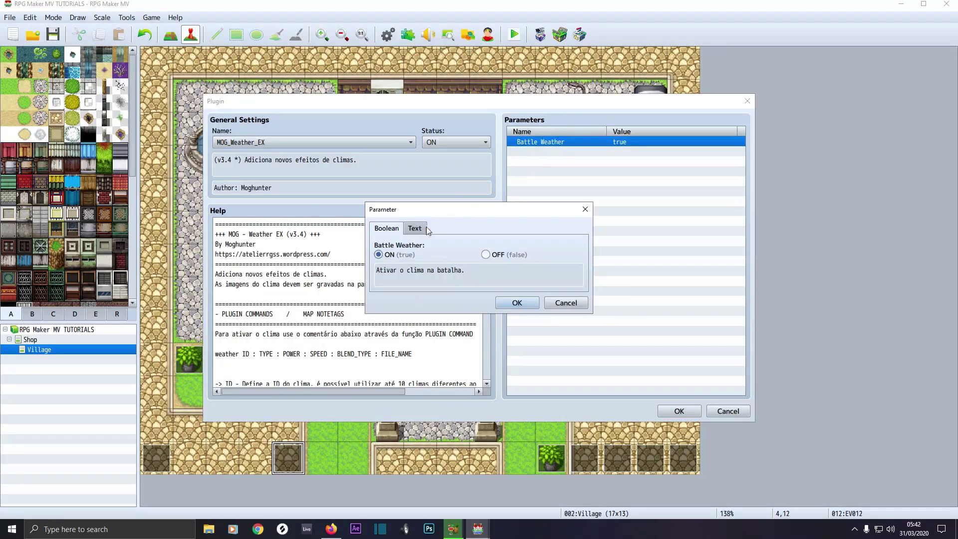
pyautogui.click(486, 255)
pyautogui.click(379, 255)
pyautogui.click(517, 303)
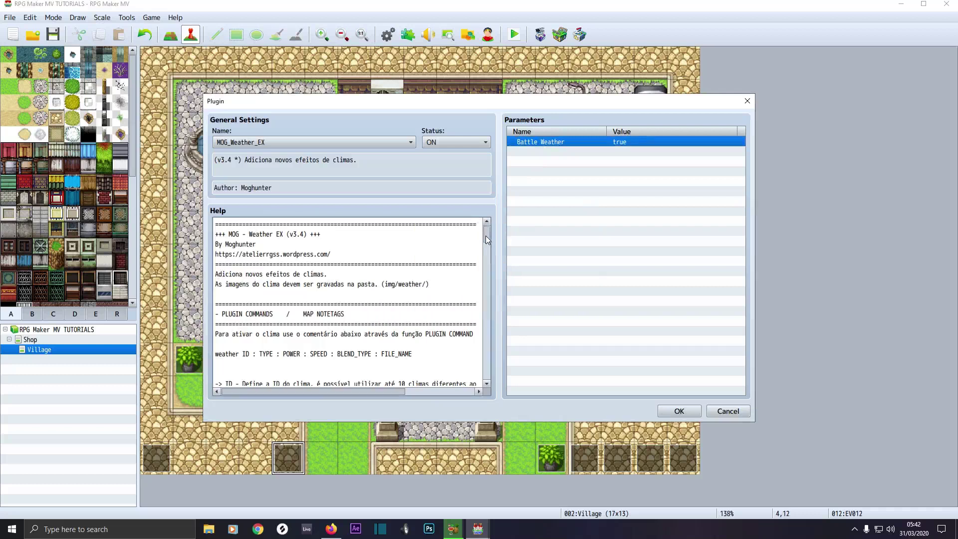
# Read the help's weather types and copy the 'weather ID : TYPE : POWER : SPEED : BLEND_TYPE : FILE_NAME' line
pyautogui.moveTo(486, 236); pyautogui.dragTo(485, 250)
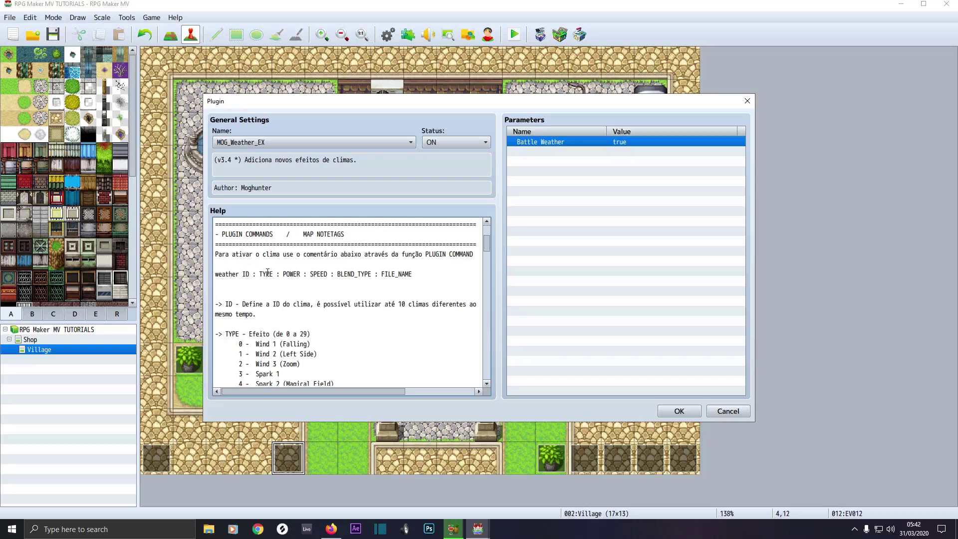
pyautogui.scroll(-3, 280, 313)
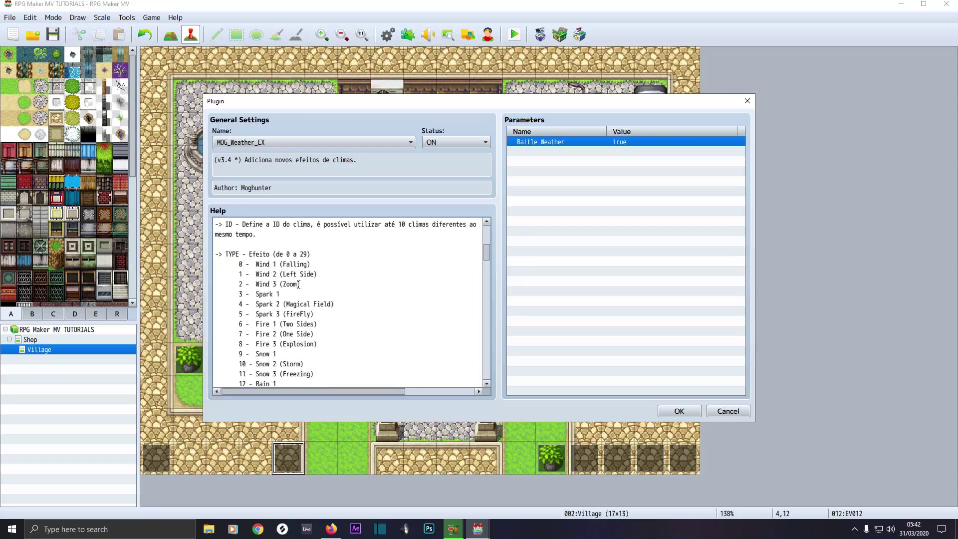
pyautogui.scroll(-3, 285, 300)
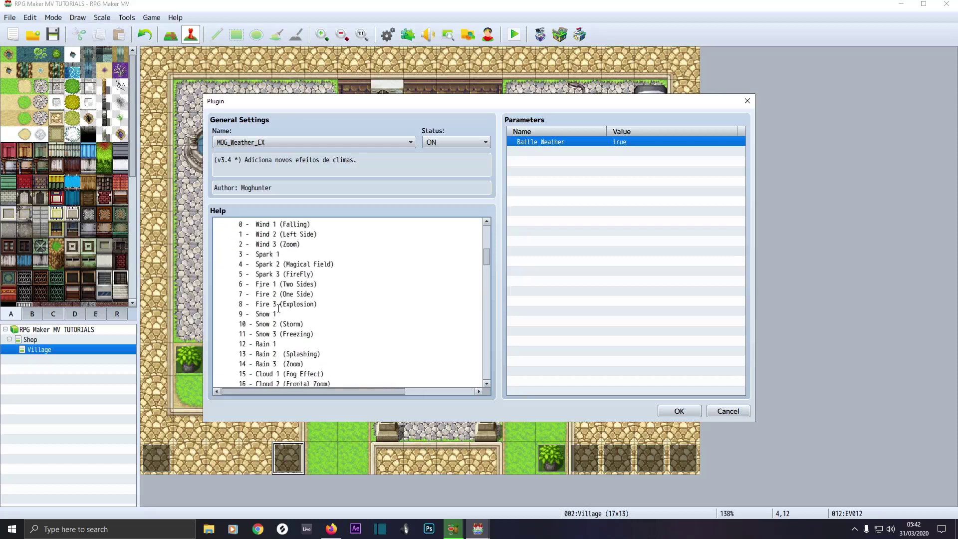
pyautogui.scroll(-7, 278, 308)
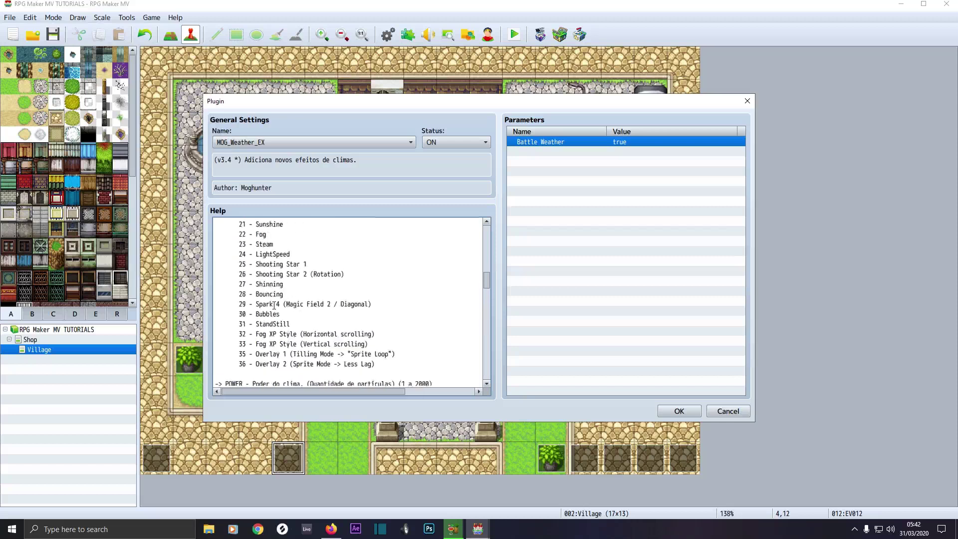
pyautogui.scroll(8, 273, 305)
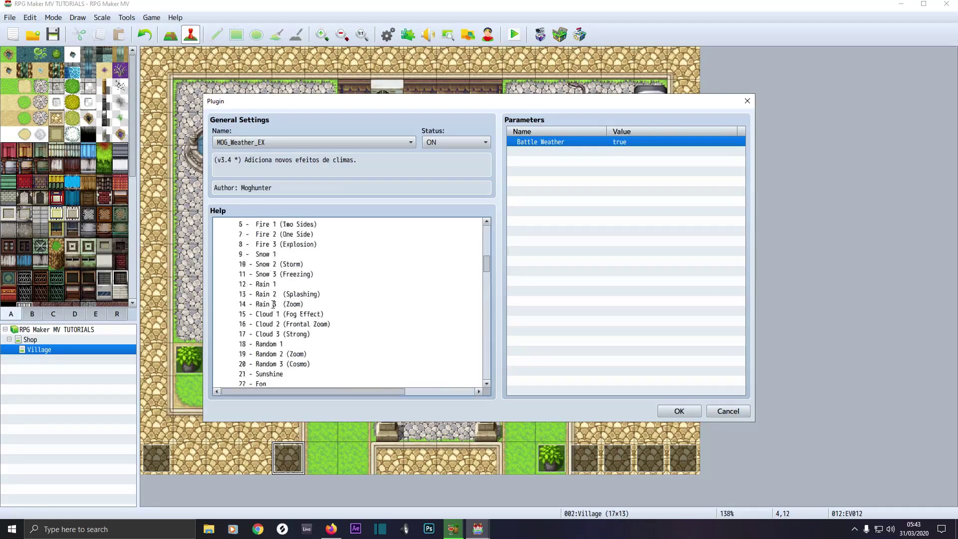
pyautogui.scroll(4, 273, 304)
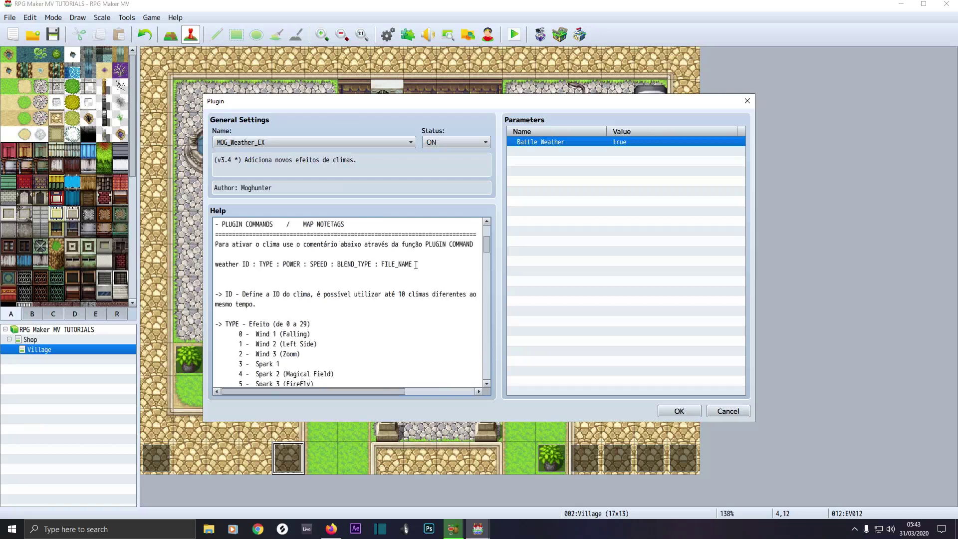
pyautogui.moveTo(416, 264); pyautogui.dragTo(215, 265)
pyautogui.rightClick(243, 266)
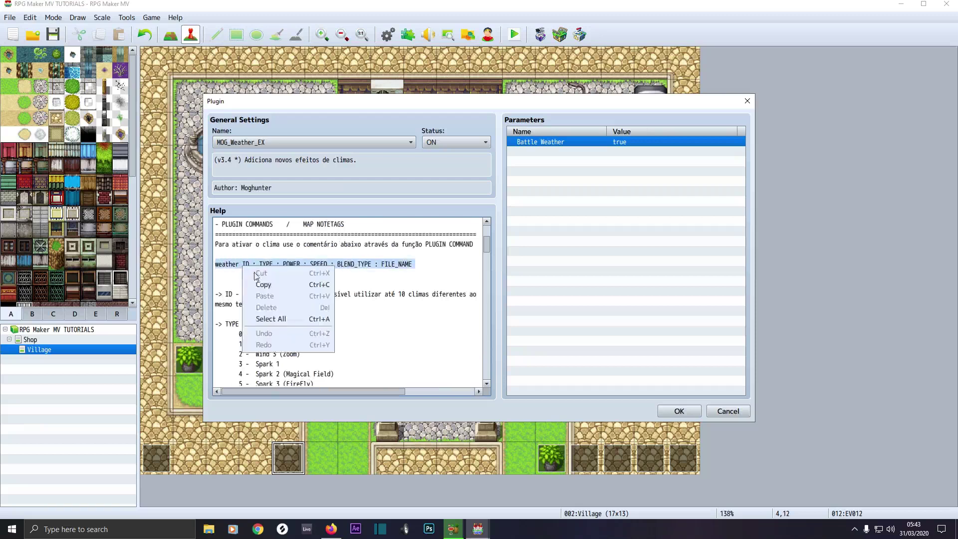
pyautogui.click(265, 287)
pyautogui.click(264, 266)
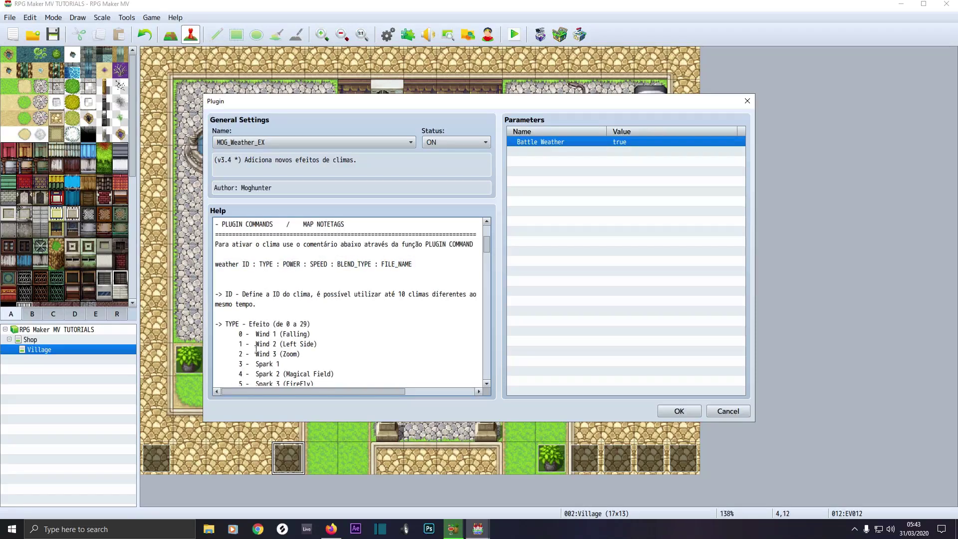
# Scroll through the rest of the MOG_Weather_EX help text
pyautogui.scroll(-2, 280, 312)
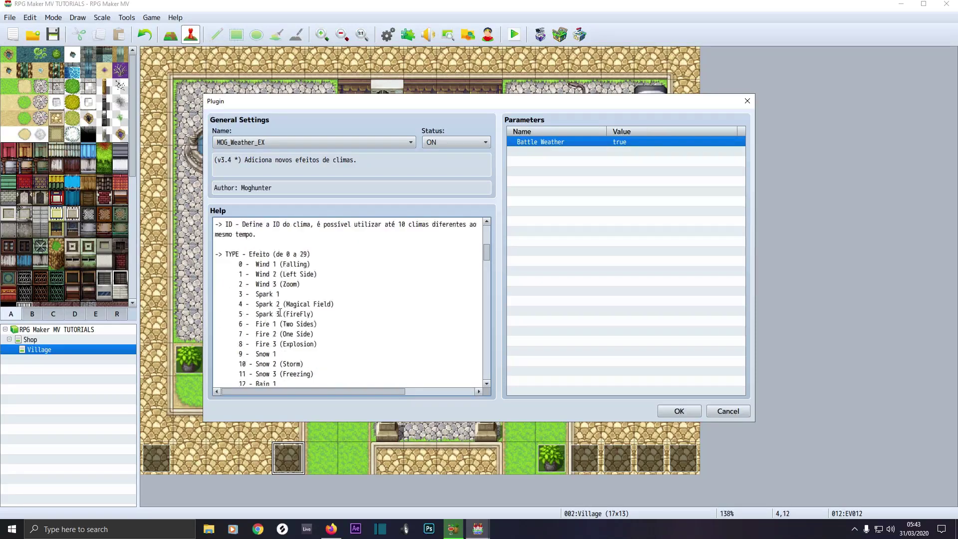
pyautogui.scroll(-1, 280, 313)
pyautogui.scroll(5, 255, 304)
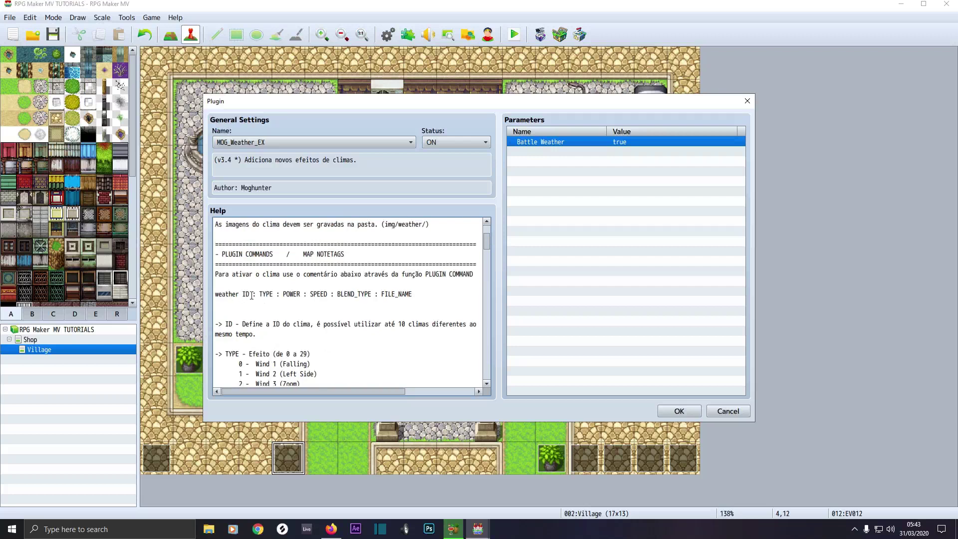
pyautogui.scroll(-5, 253, 296)
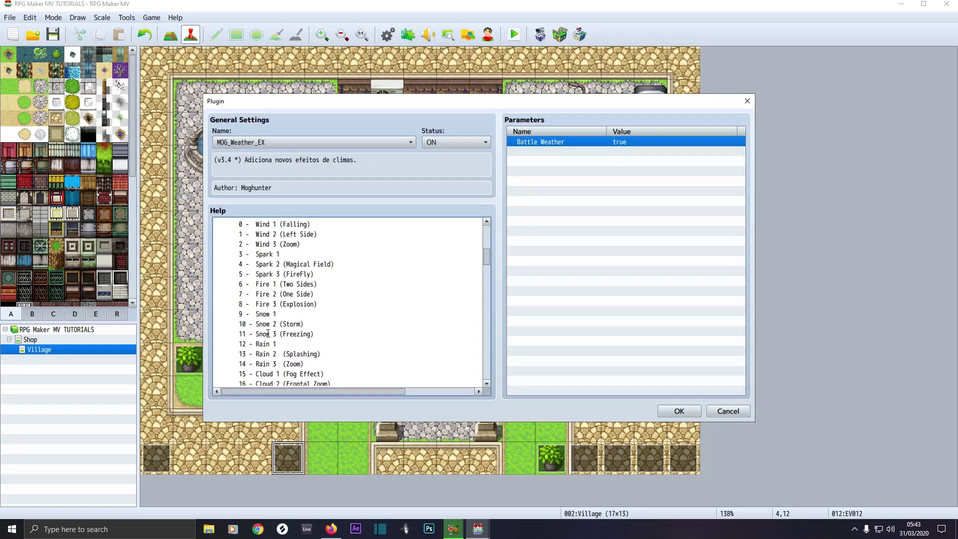
pyautogui.scroll(5, 253, 336)
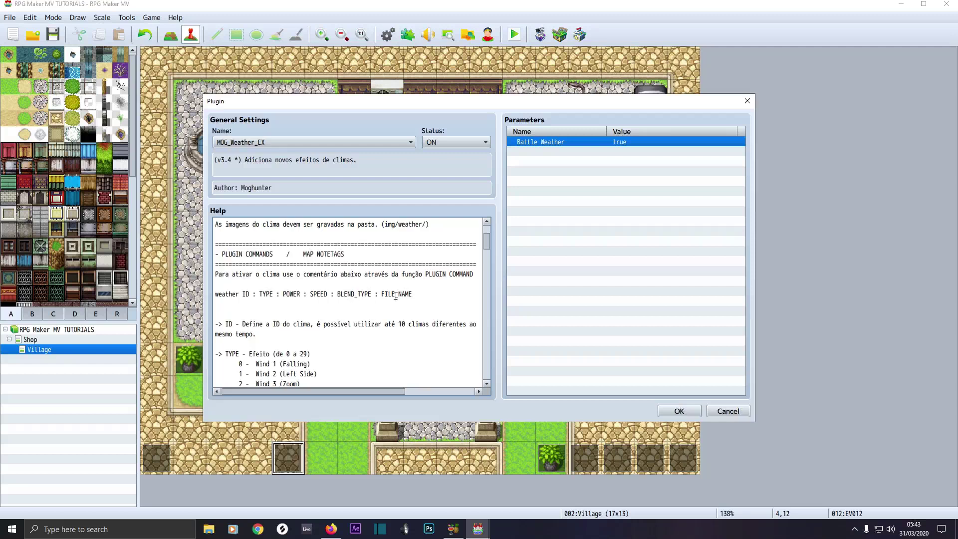
pyautogui.click(209, 529)
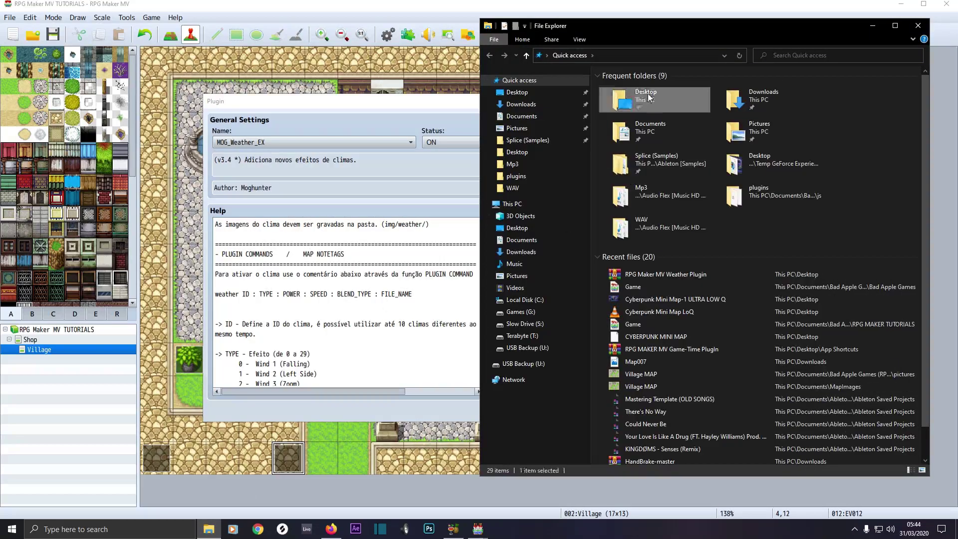
pyautogui.doubleClick(624, 99)
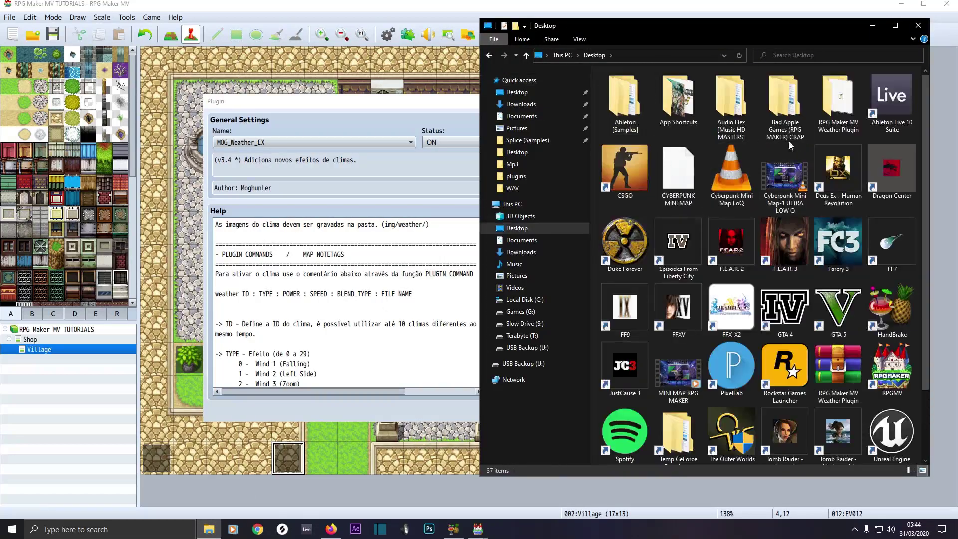
pyautogui.click(842, 111)
pyautogui.doubleClick(843, 110)
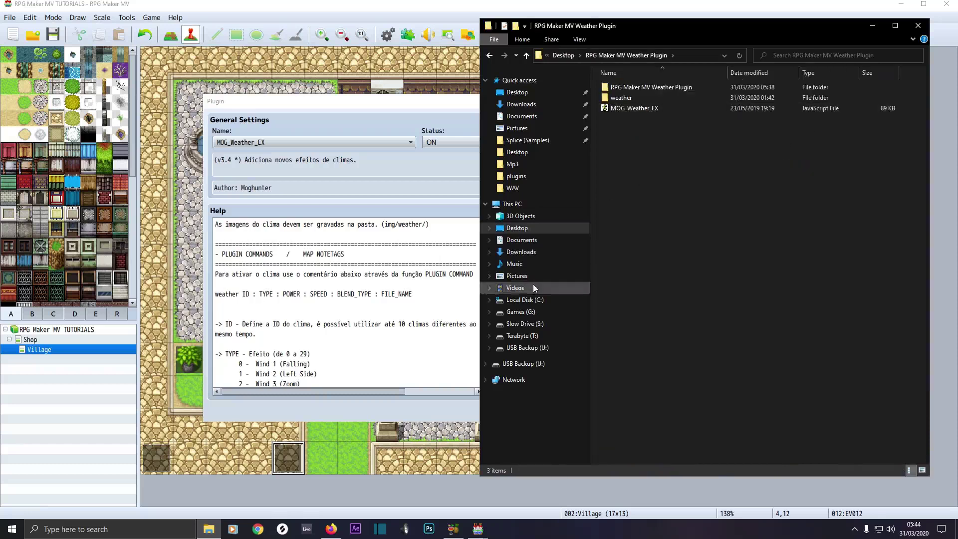
pyautogui.doubleClick(624, 98)
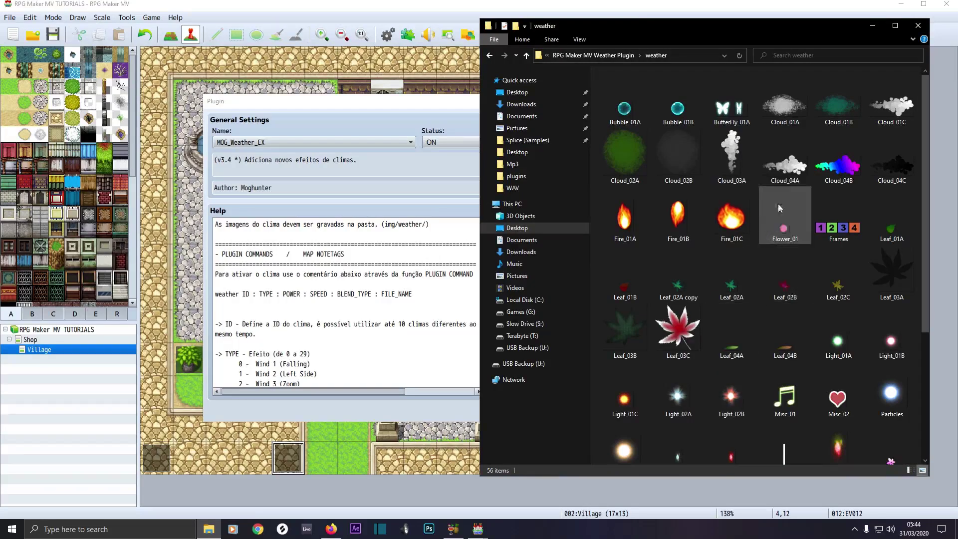
pyautogui.click(783, 125)
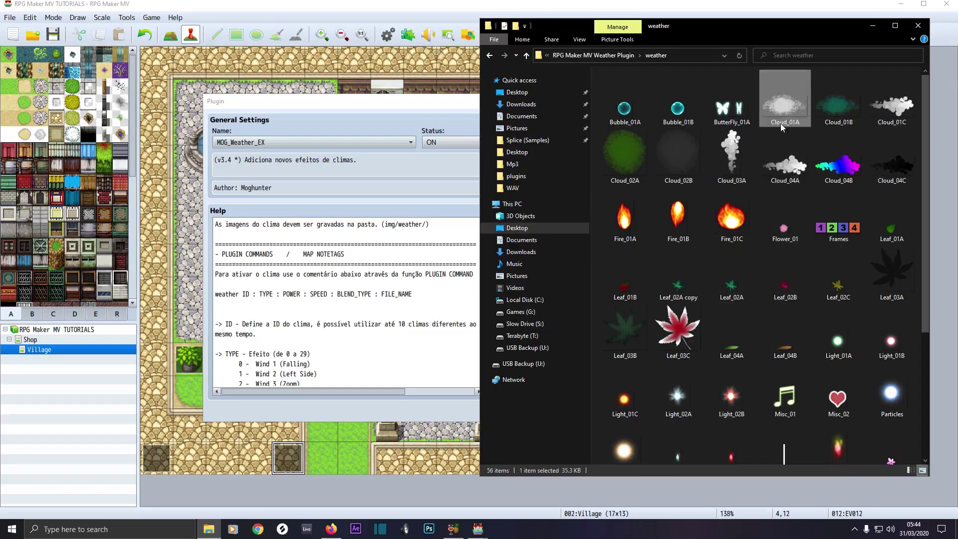
pyautogui.rightClick(780, 124)
pyautogui.click(809, 426)
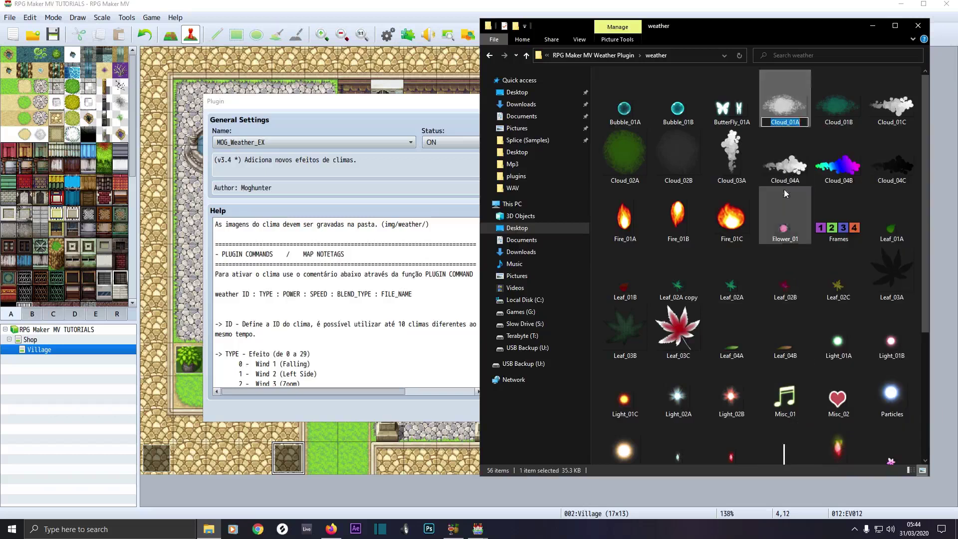
pyautogui.click(785, 223)
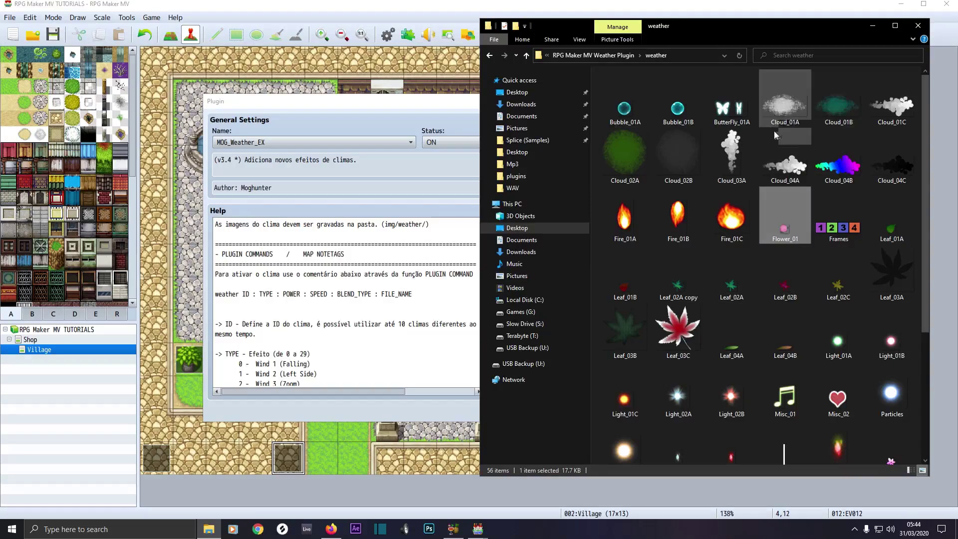
pyautogui.click(786, 115)
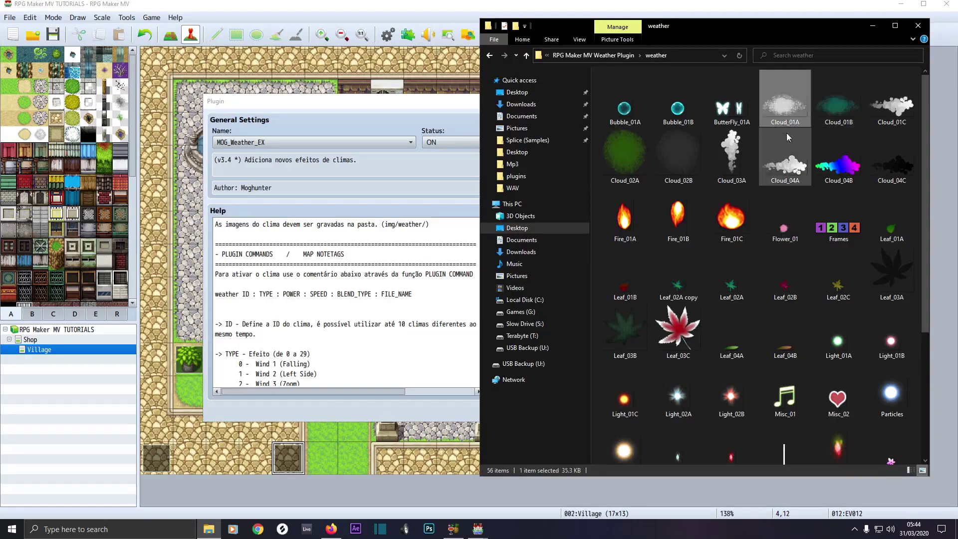
pyautogui.click(873, 26)
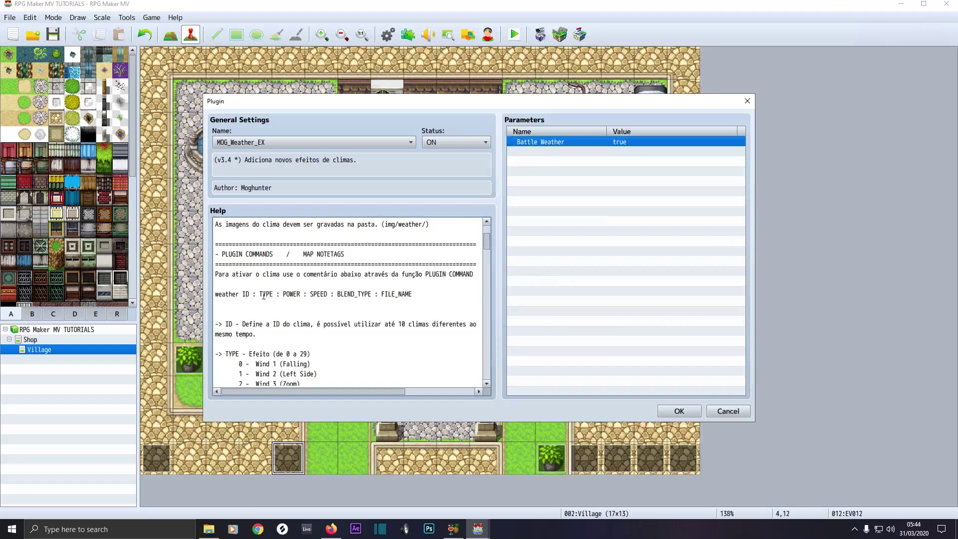
# Close the MOG_Weather_EX settings and the Plugin Manager, then open weather event EV012
pyautogui.scroll(-6, 298, 373)
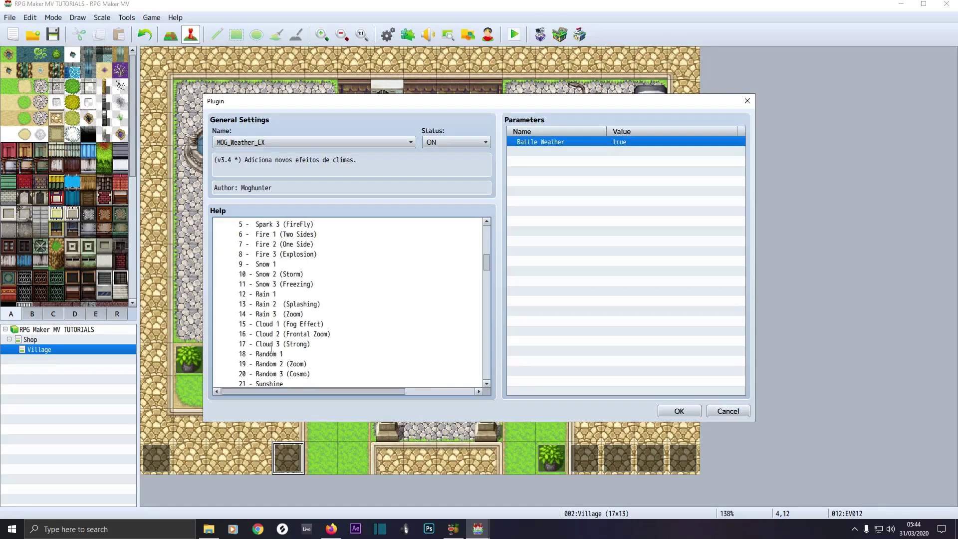
pyautogui.scroll(4, 285, 348)
pyautogui.scroll(2, 256, 350)
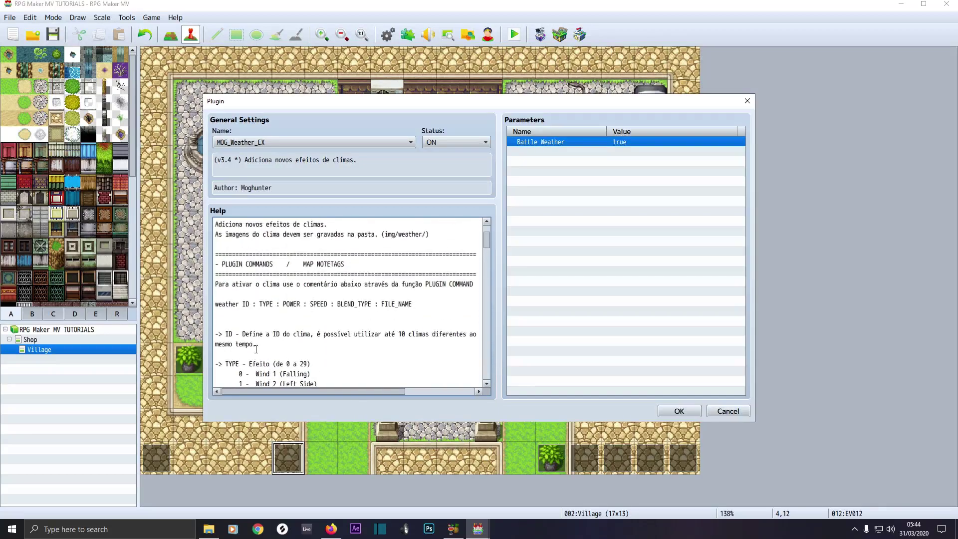
pyautogui.click(747, 103)
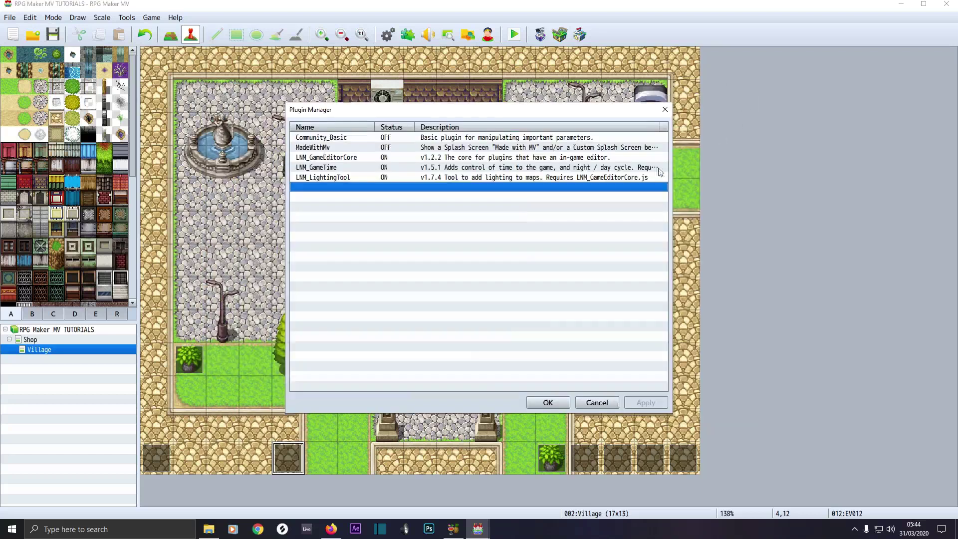
pyautogui.click(548, 402)
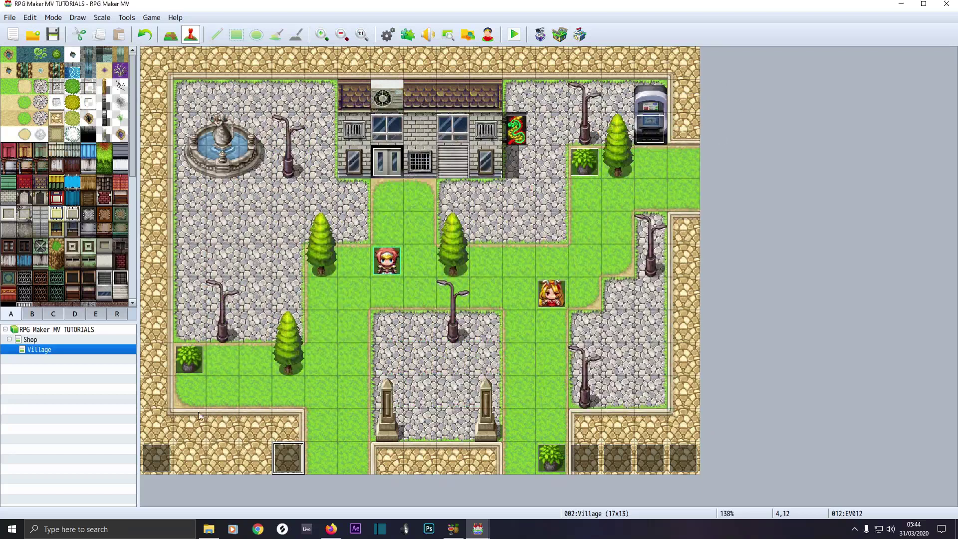
pyautogui.doubleClick(287, 458)
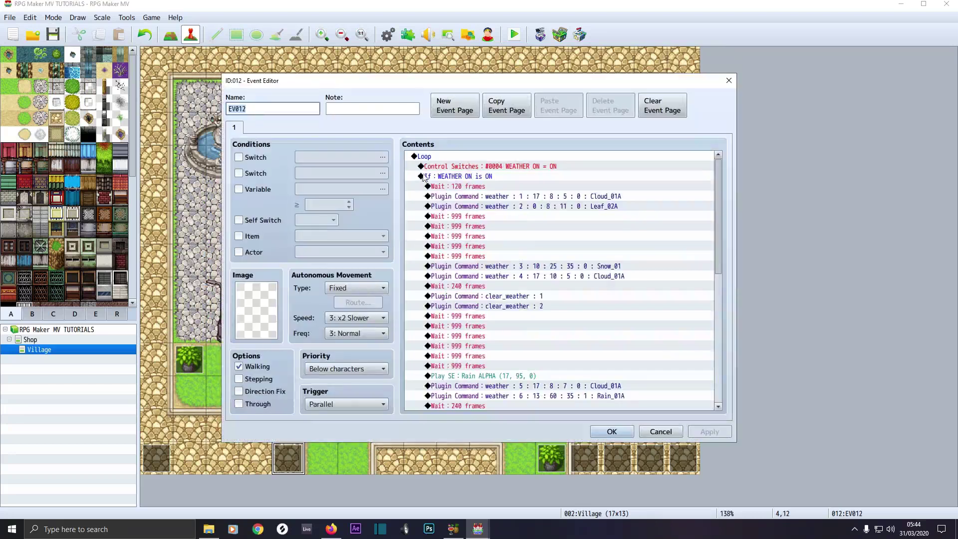
# Browse the three pages of event commands at the event's end, then cancel without adding any
pyautogui.scroll(-7, 455, 307)
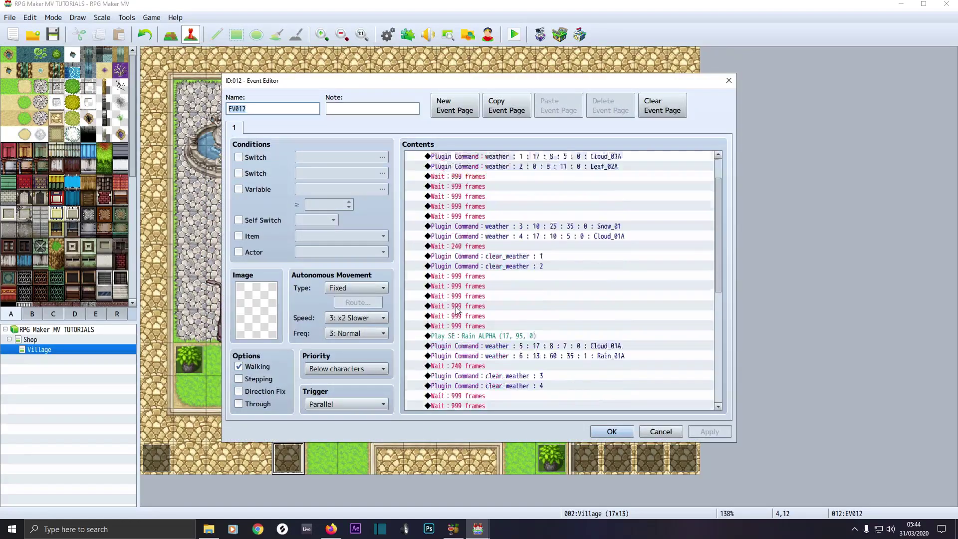
pyautogui.scroll(-3, 456, 306)
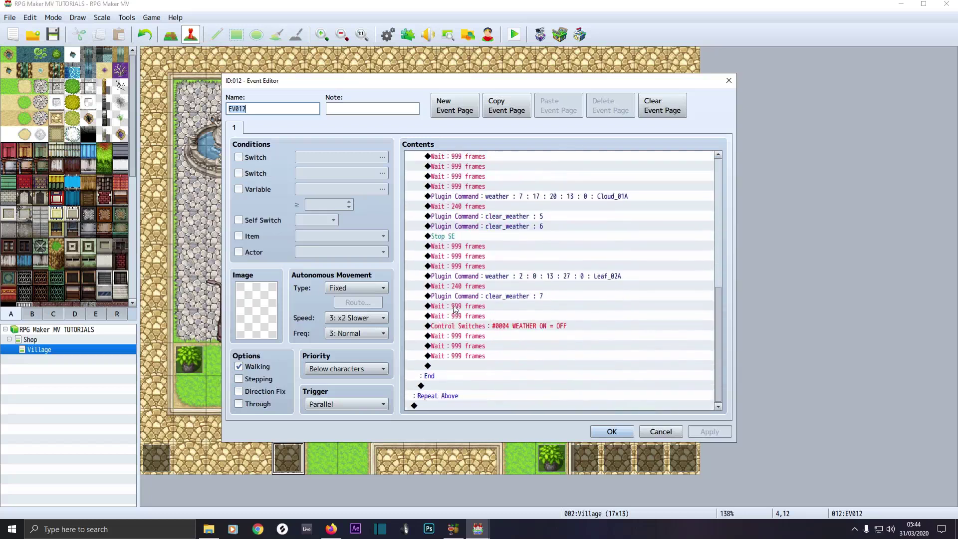
pyautogui.doubleClick(459, 406)
pyautogui.click(464, 131)
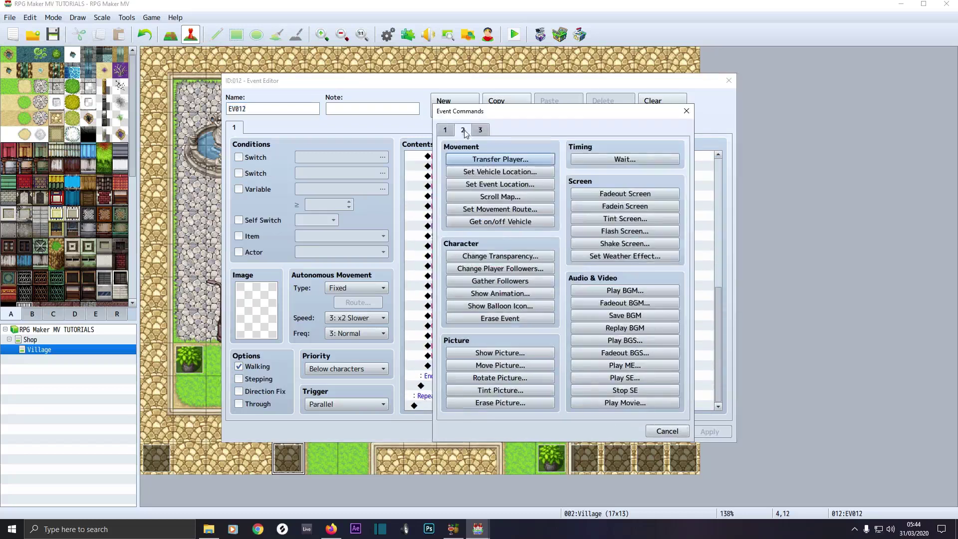
pyautogui.click(480, 131)
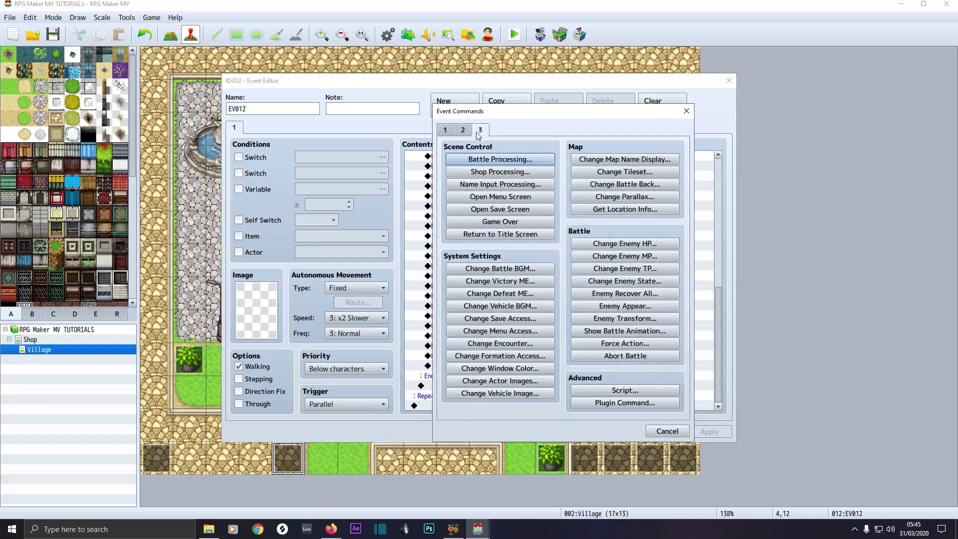
pyautogui.click(448, 131)
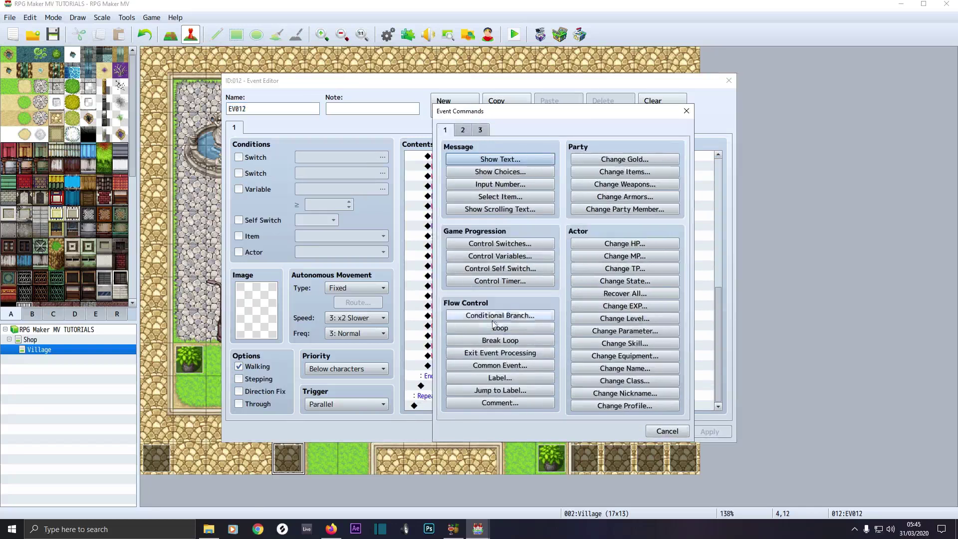
pyautogui.click(669, 432)
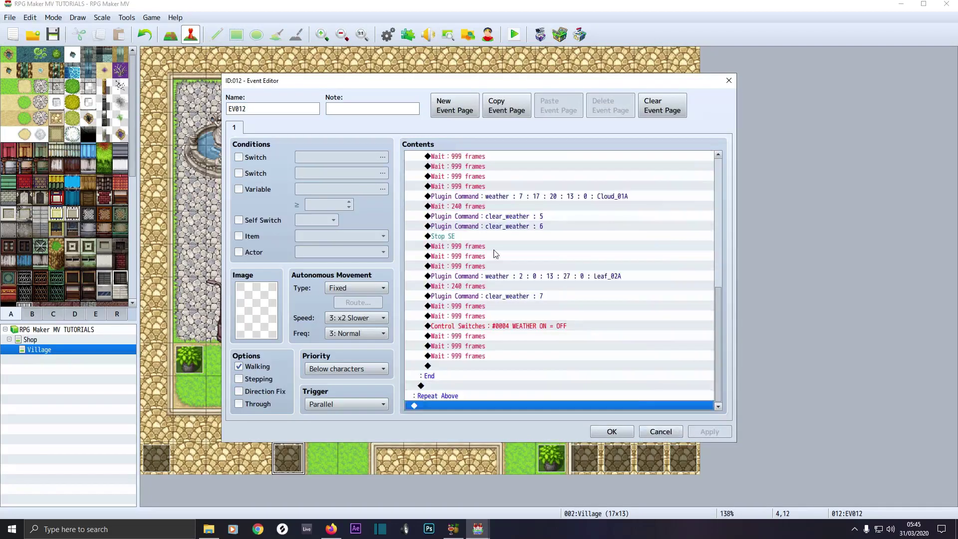
# Select the empty line after Repeat Above and reopen the Event Commands list
pyautogui.scroll(5, 493, 259)
pyautogui.scroll(2, 493, 259)
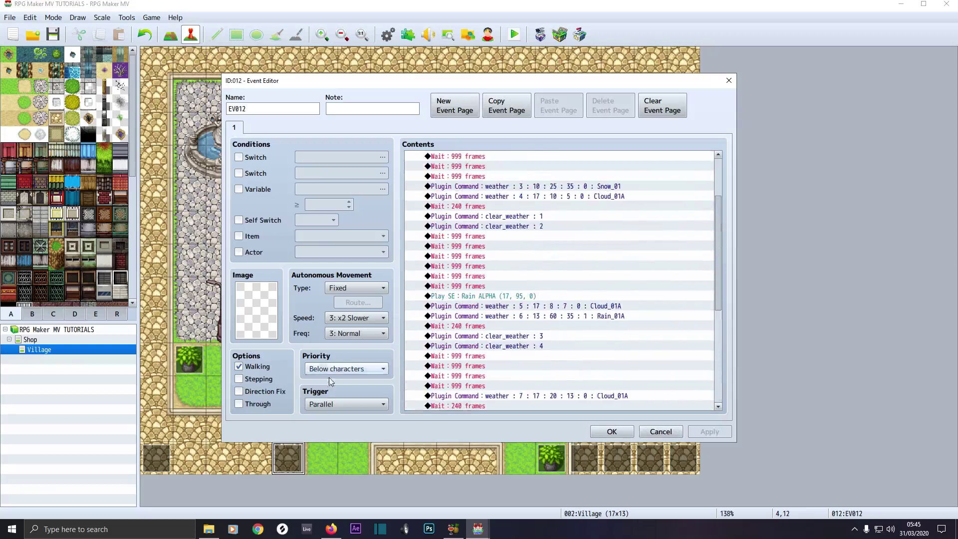
pyautogui.scroll(2, 465, 321)
pyautogui.scroll(1, 465, 321)
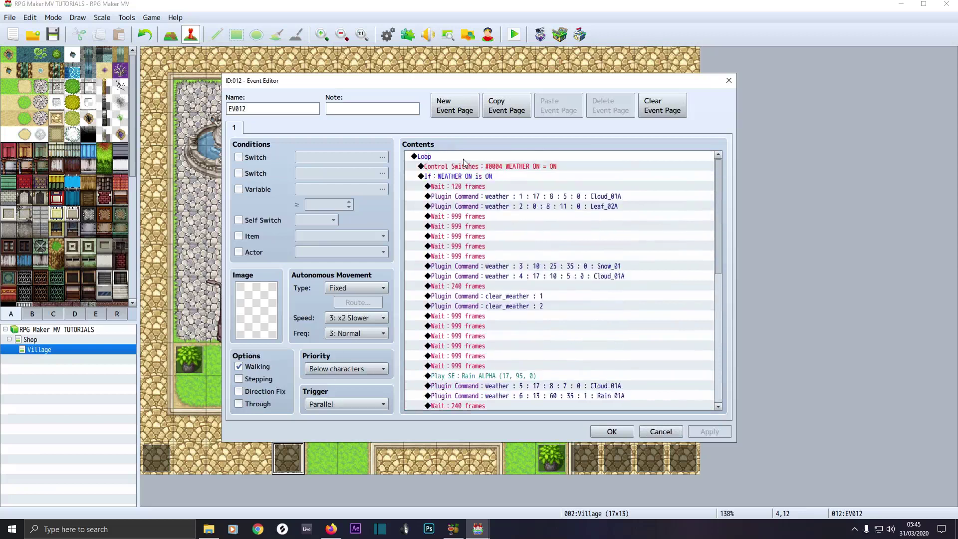
pyautogui.scroll(-10, 483, 278)
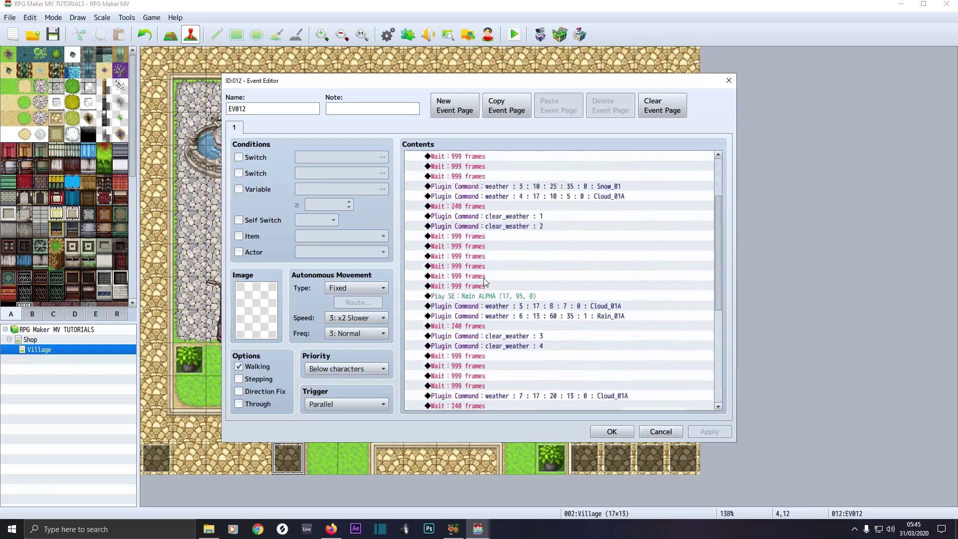
pyautogui.press('End')
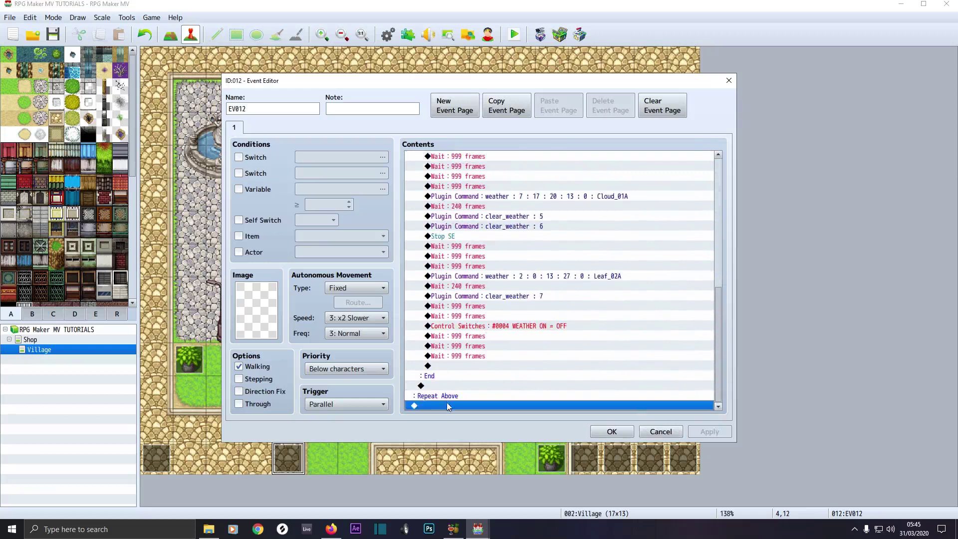
pyautogui.doubleClick(448, 403)
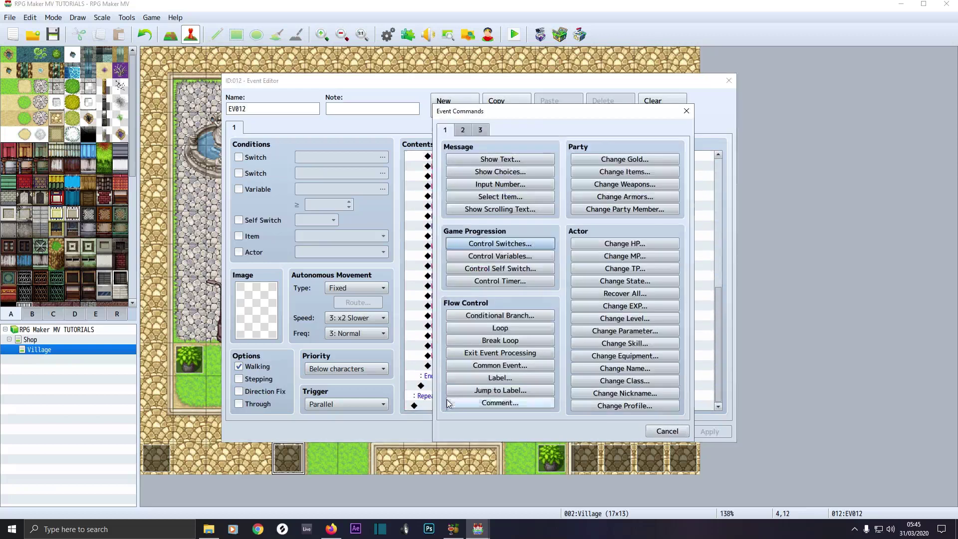
pyautogui.click(483, 244)
pyautogui.click(592, 255)
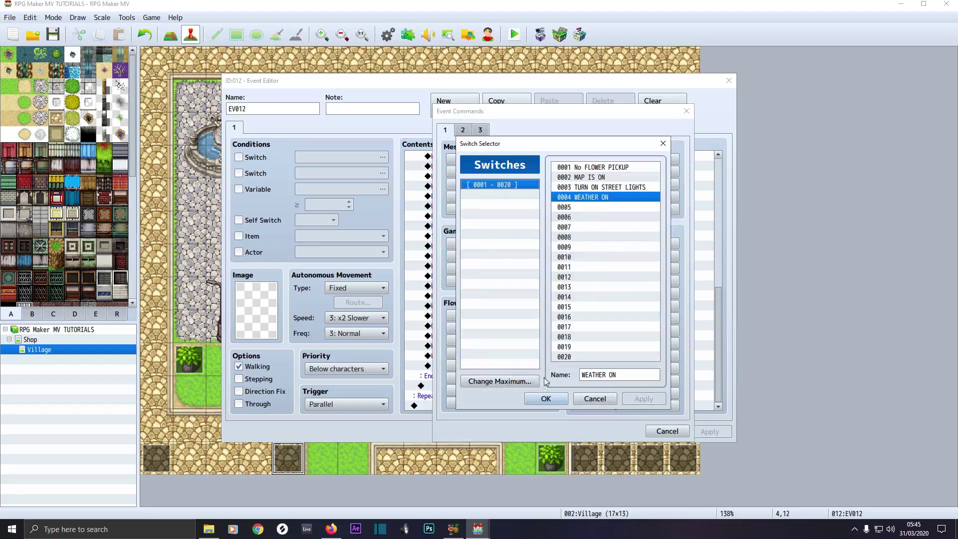
pyautogui.click(547, 400)
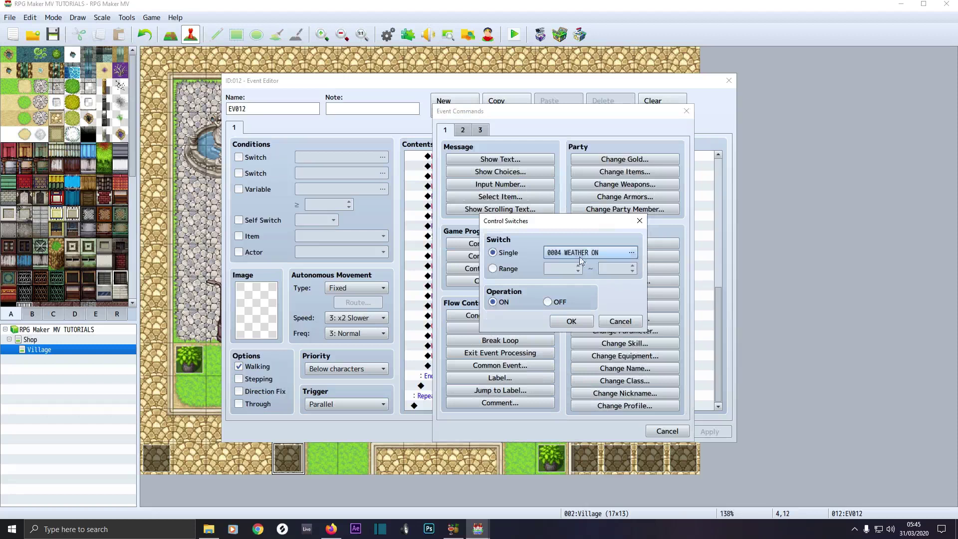
pyautogui.click(572, 321)
pyautogui.click(467, 397)
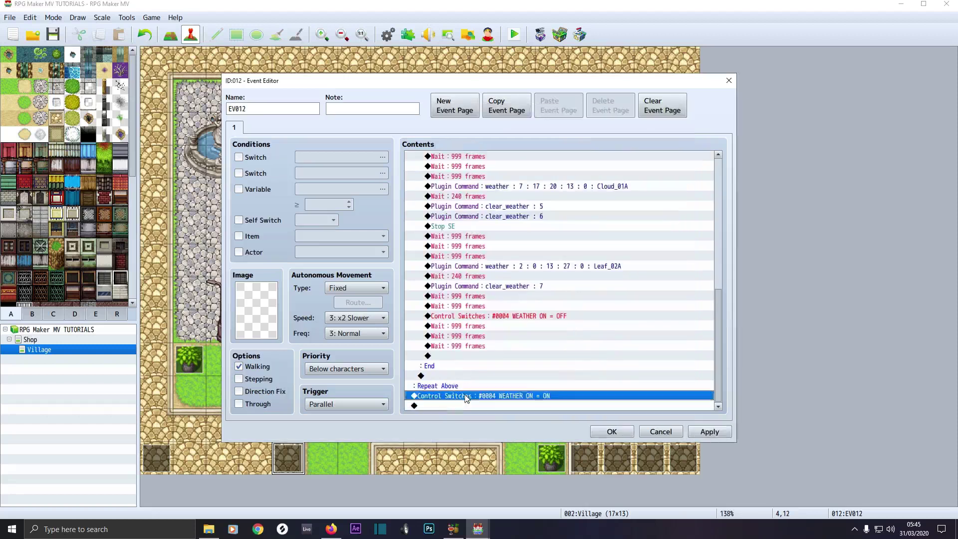
pyautogui.scroll(10, 481, 295)
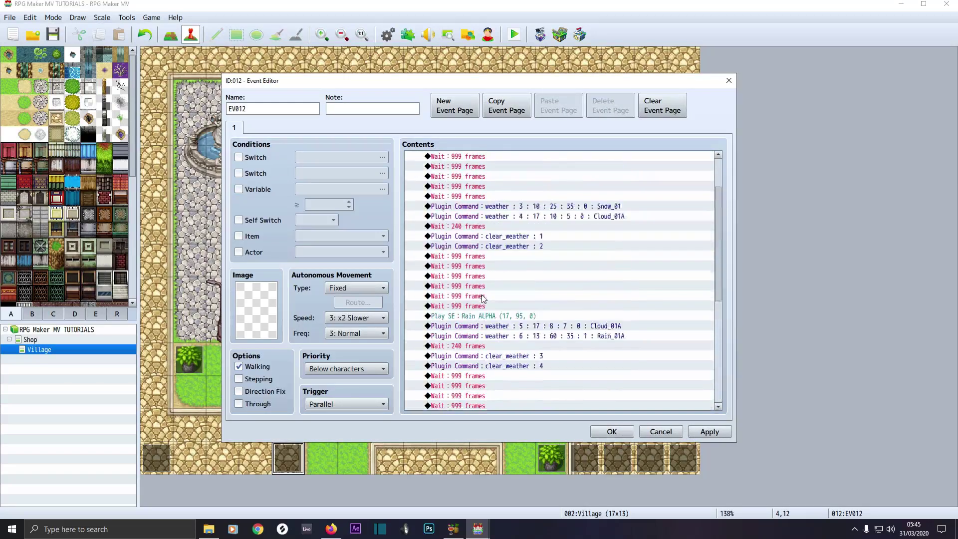
pyautogui.scroll(1, 482, 294)
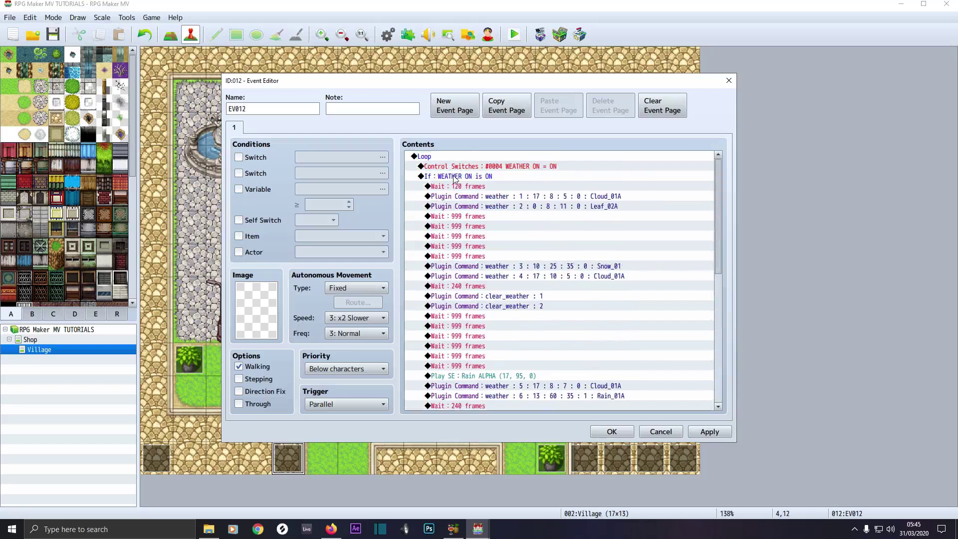
pyautogui.scroll(-10, 455, 180)
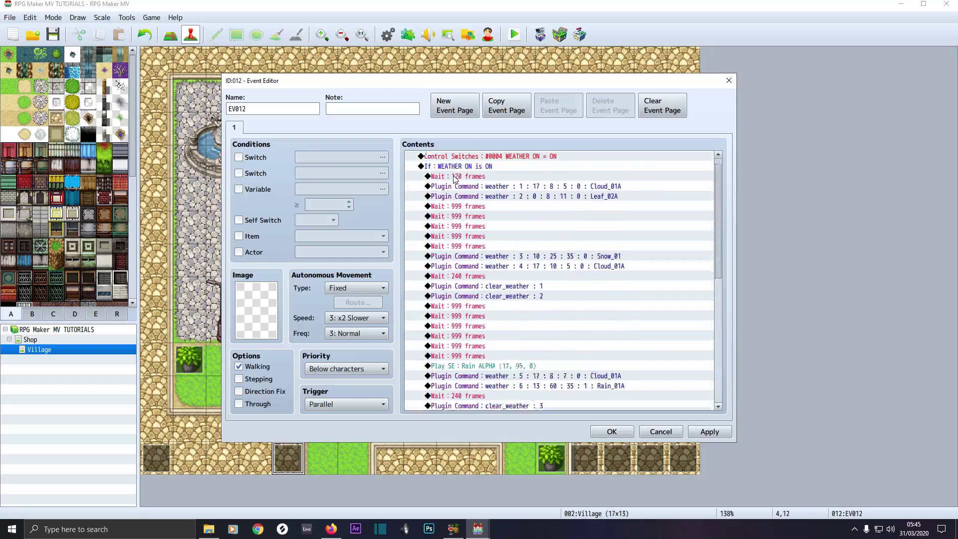
pyautogui.scroll(-1, 456, 186)
pyautogui.click(445, 406)
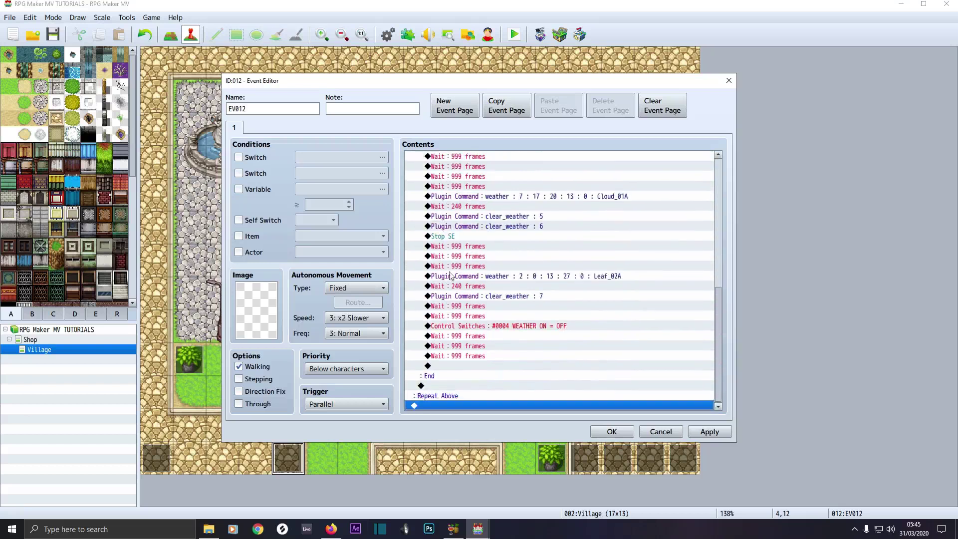
pyautogui.doubleClick(446, 406)
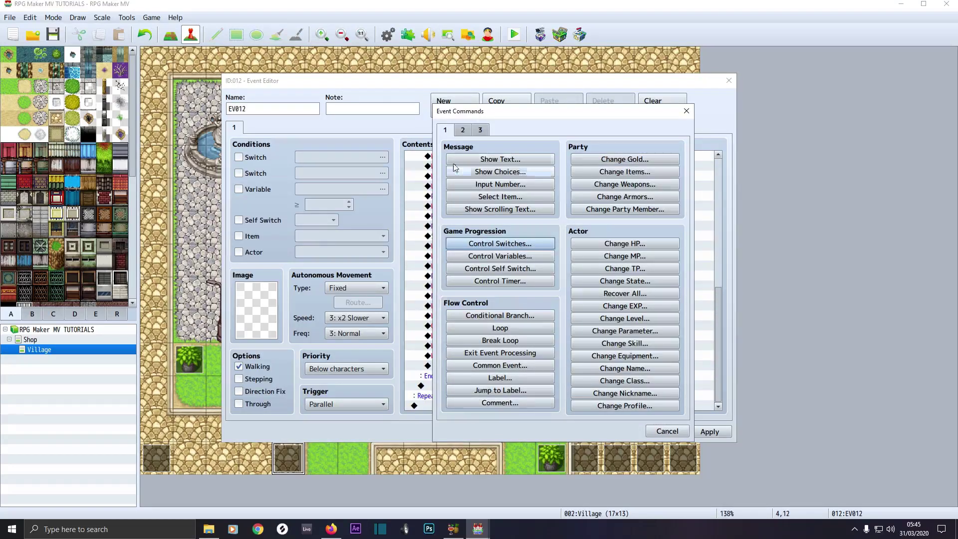
pyautogui.click(476, 315)
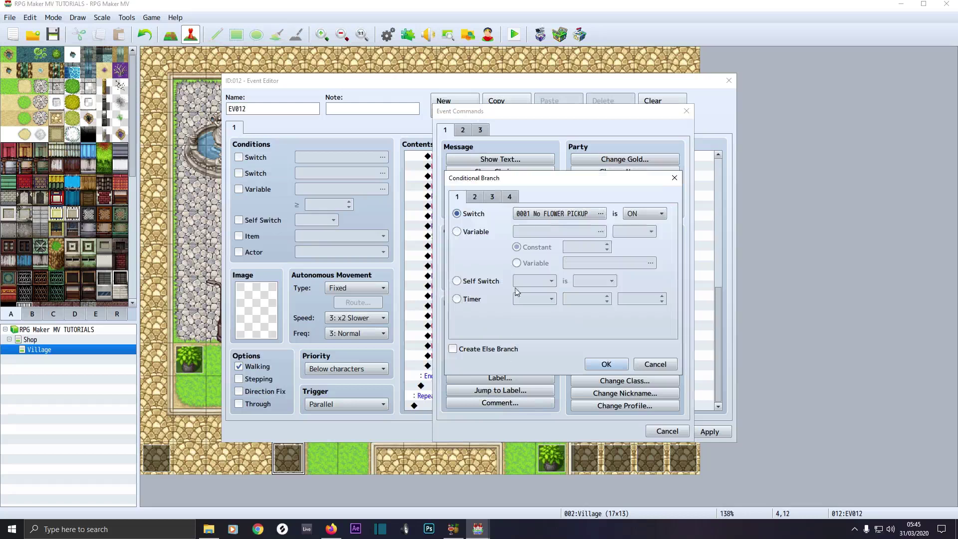
pyautogui.click(537, 215)
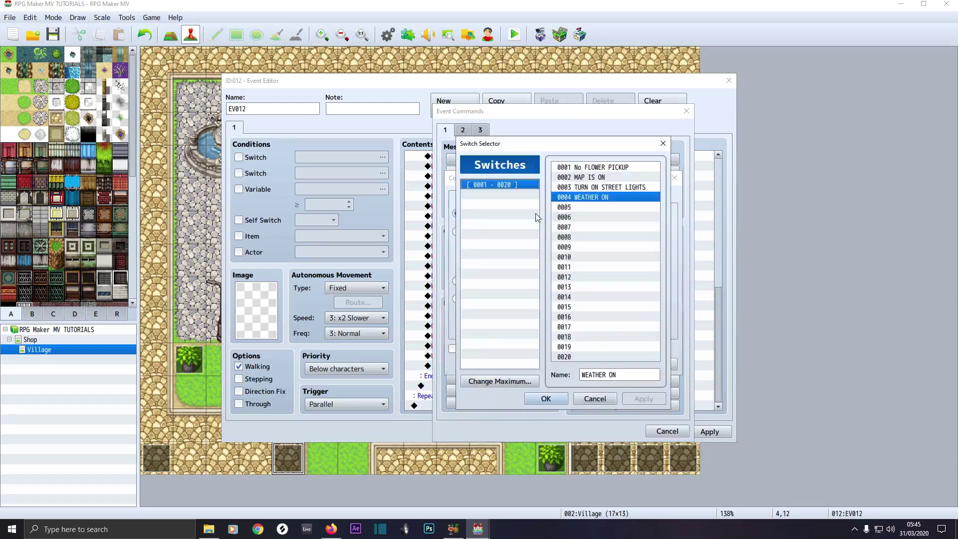
pyautogui.doubleClick(583, 199)
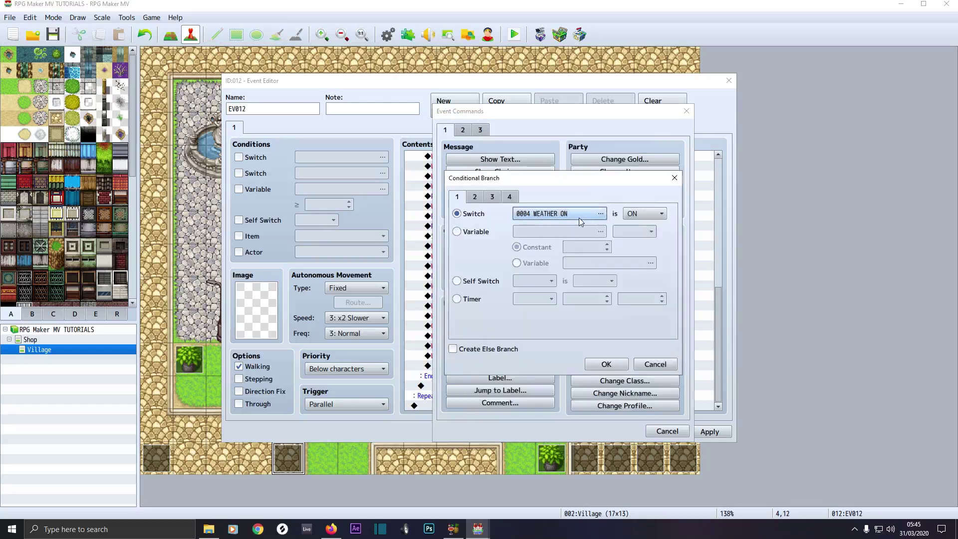
pyautogui.click(605, 365)
pyautogui.click(460, 376)
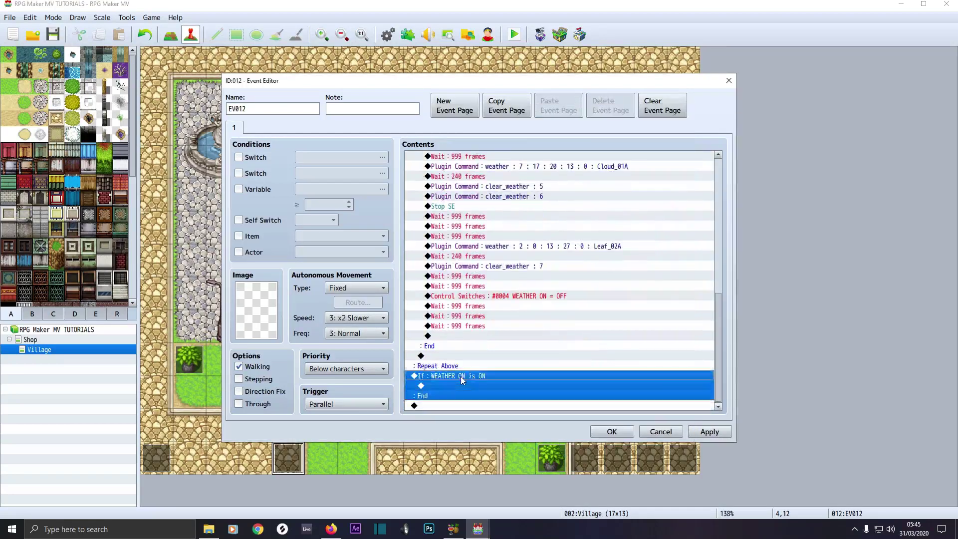
pyautogui.press('Delete')
pyautogui.scroll(10, 462, 355)
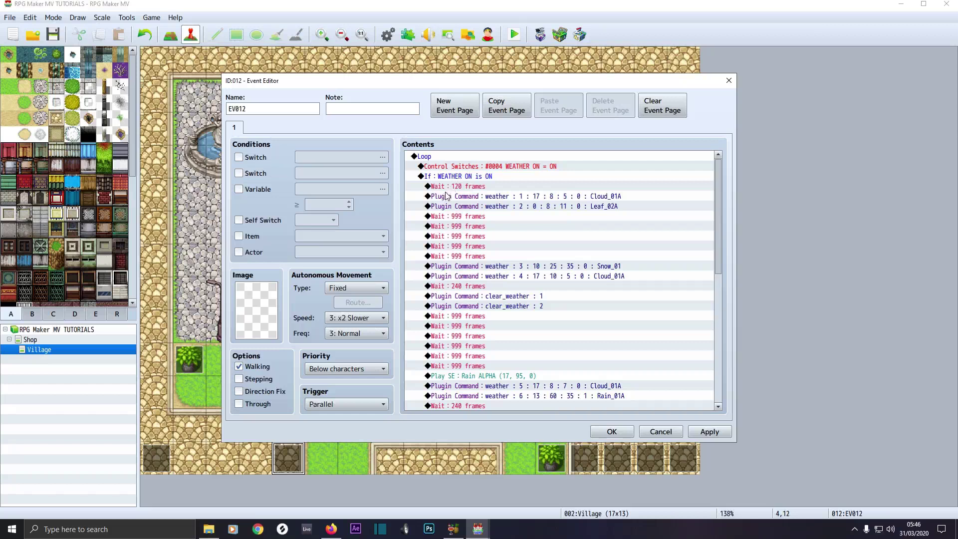
# Open the 'weather : 1' Cloud_01A plugin command and glance over the weather image folder
pyautogui.doubleClick(446, 197)
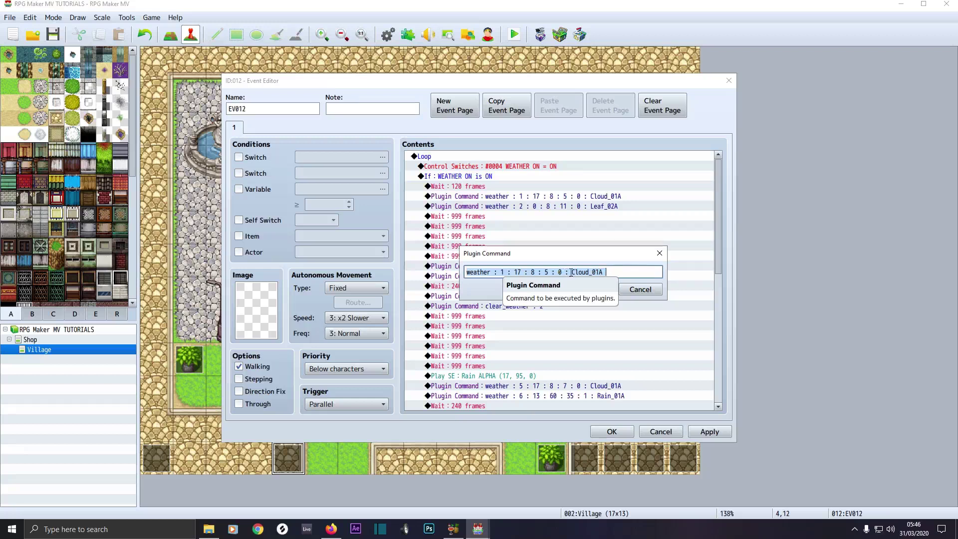
pyautogui.click(208, 529)
pyautogui.scroll(-5, 689, 300)
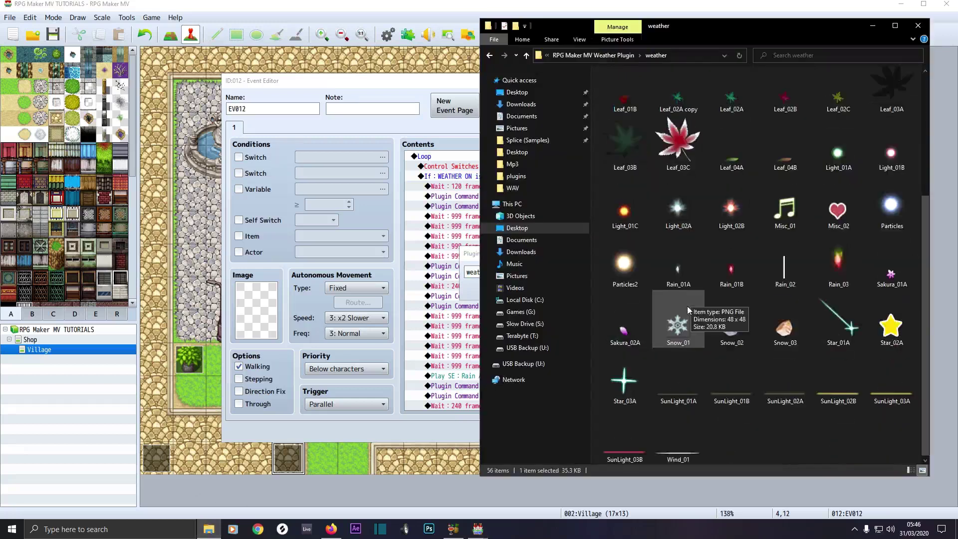
pyautogui.scroll(5, 687, 306)
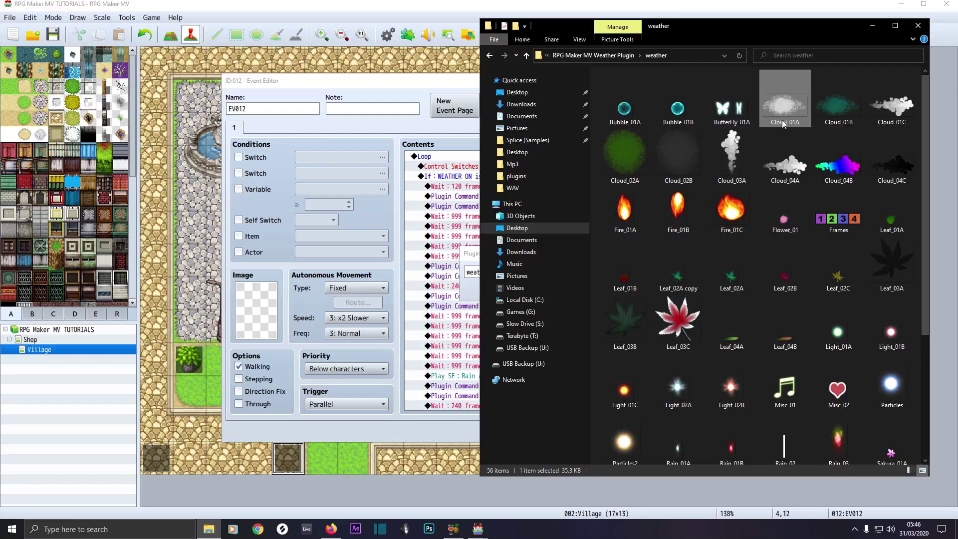
pyautogui.click(918, 25)
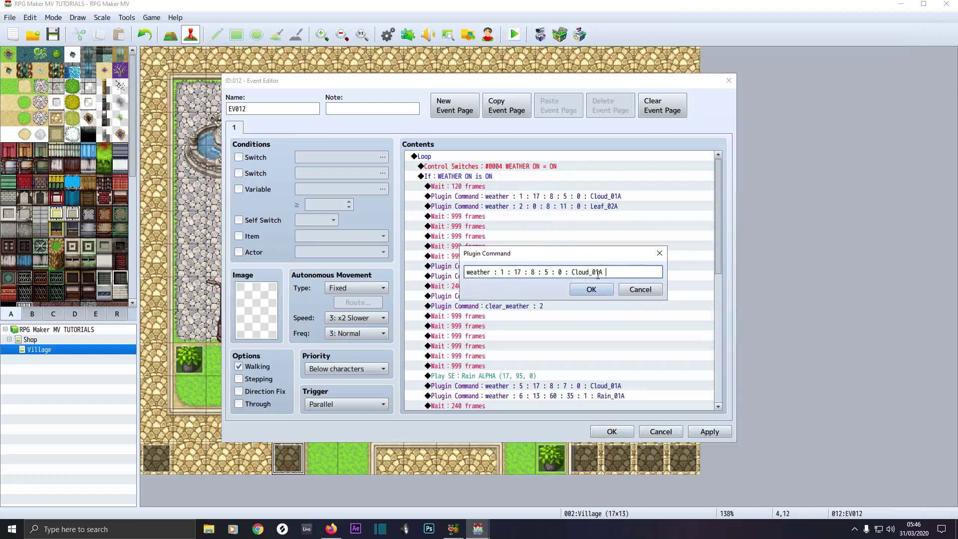
# Check image names in Desktop's RPG Maker MV Weather Plugin\weather folder, then close the command unchanged
pyautogui.click(210, 532)
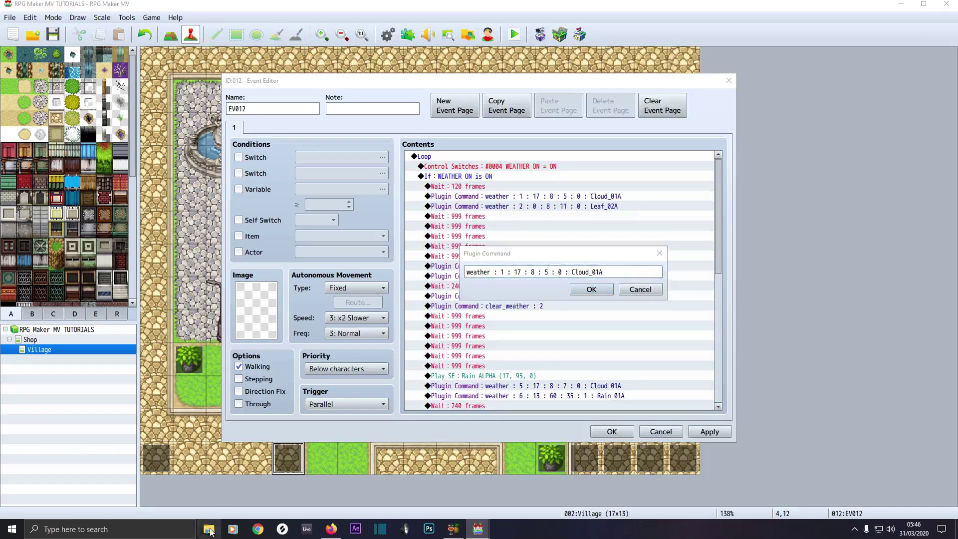
pyautogui.doubleClick(660, 89)
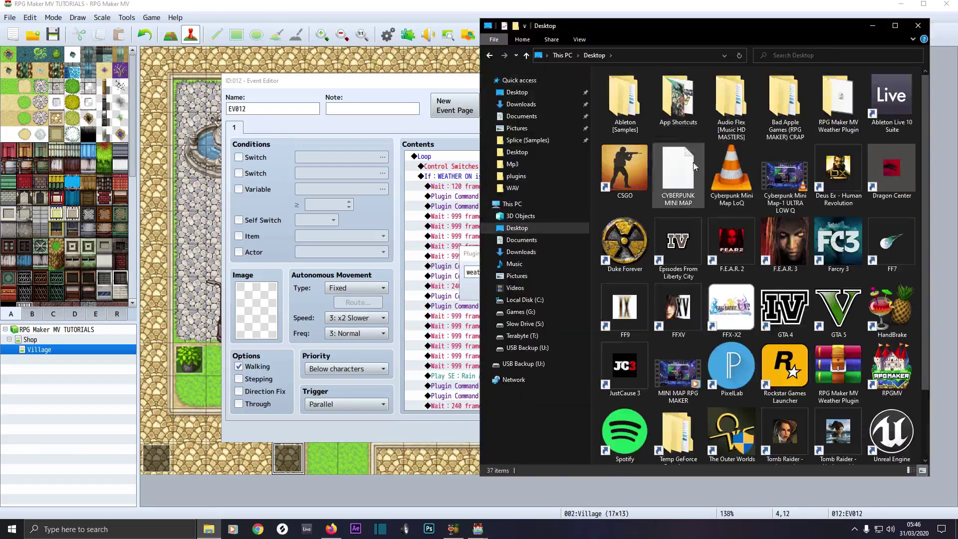
pyautogui.doubleClick(835, 109)
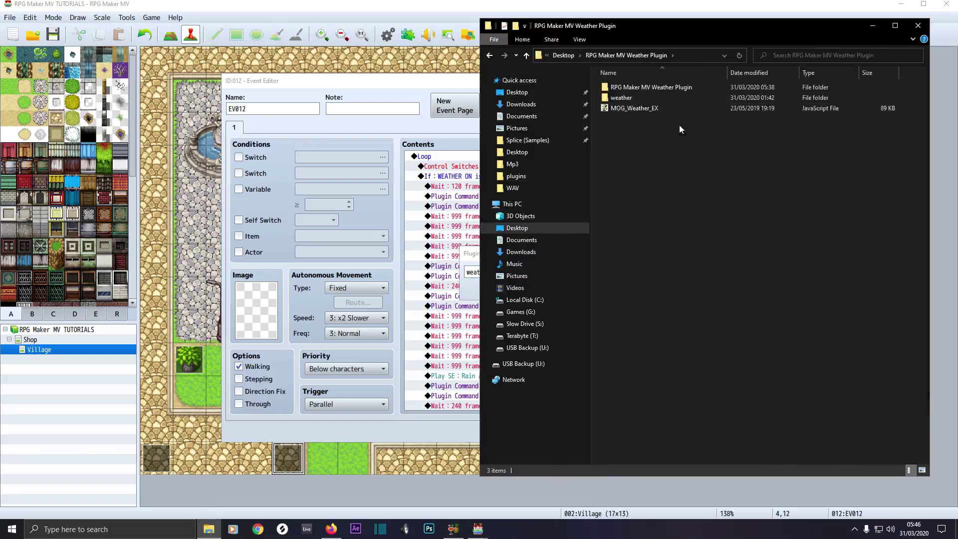
pyautogui.doubleClick(633, 98)
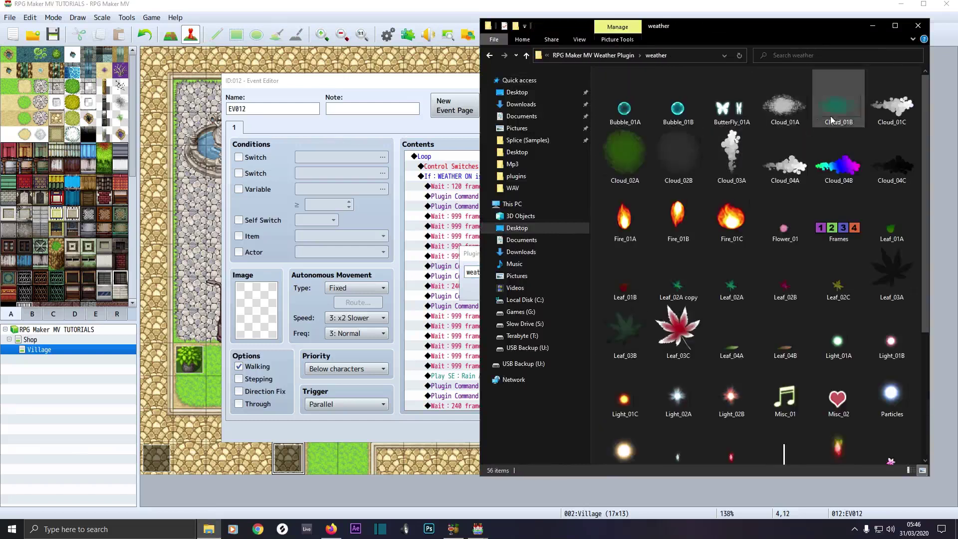
pyautogui.click(921, 29)
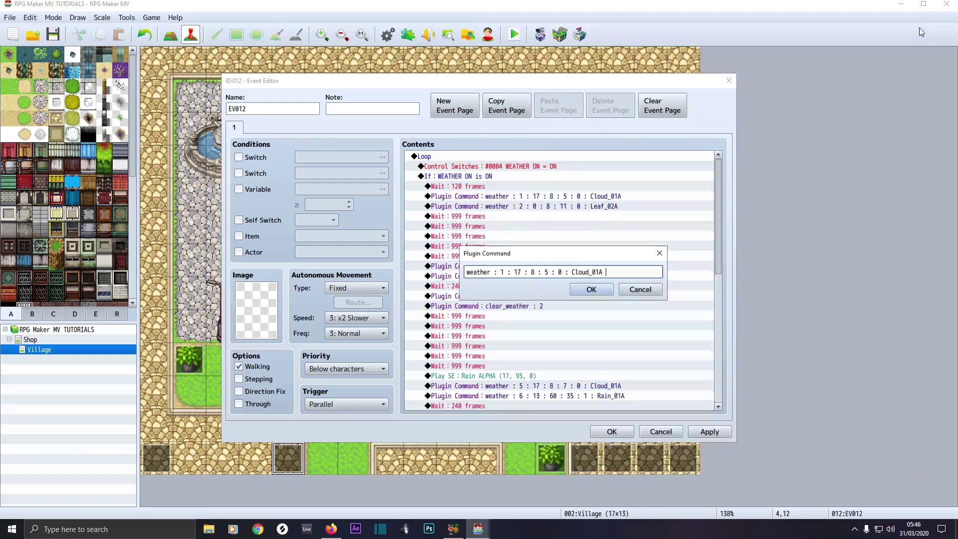
pyautogui.click(627, 292)
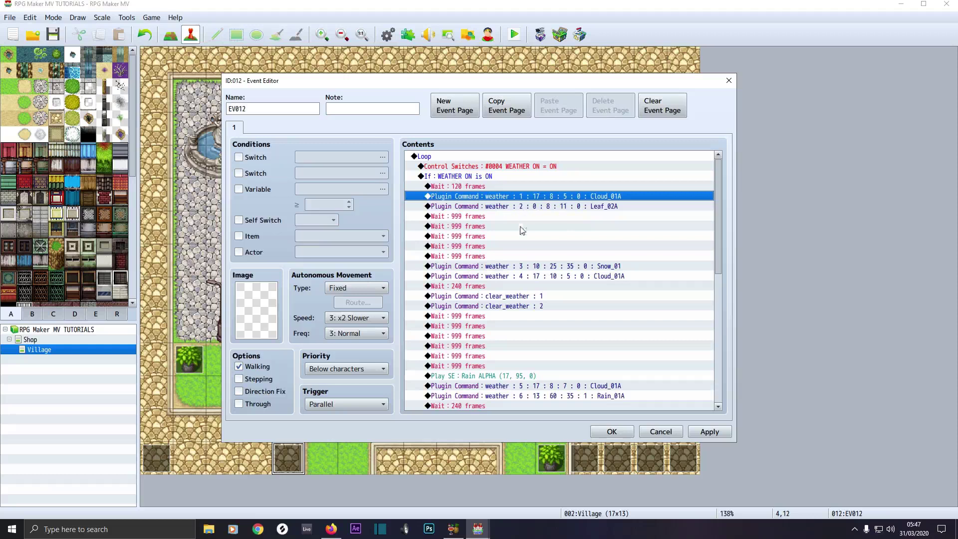
# Scroll EV012's Contents down to the WEATHER ON OFF switch, End and Repeat Above lines
pyautogui.scroll(-2, 507, 328)
pyautogui.scroll(-2, 507, 328)
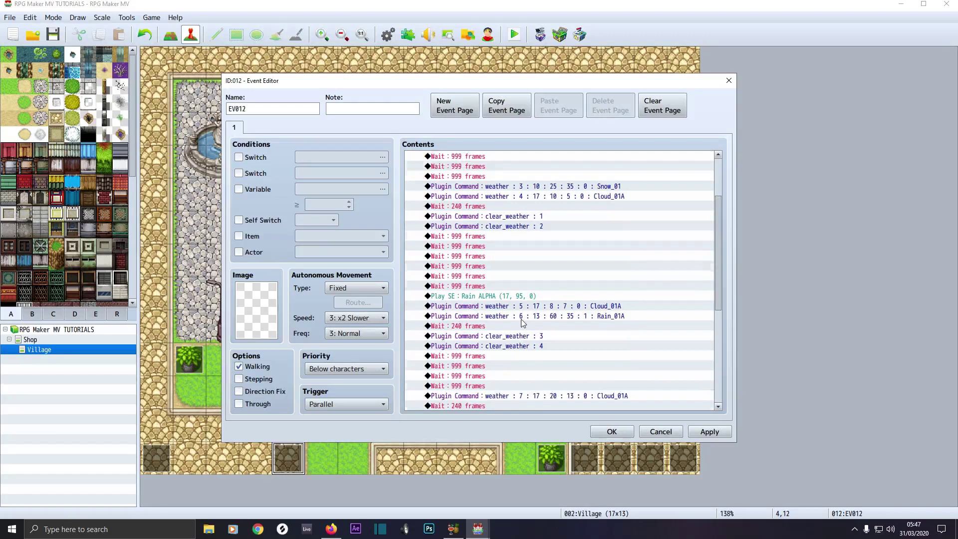
pyautogui.scroll(-1, 523, 323)
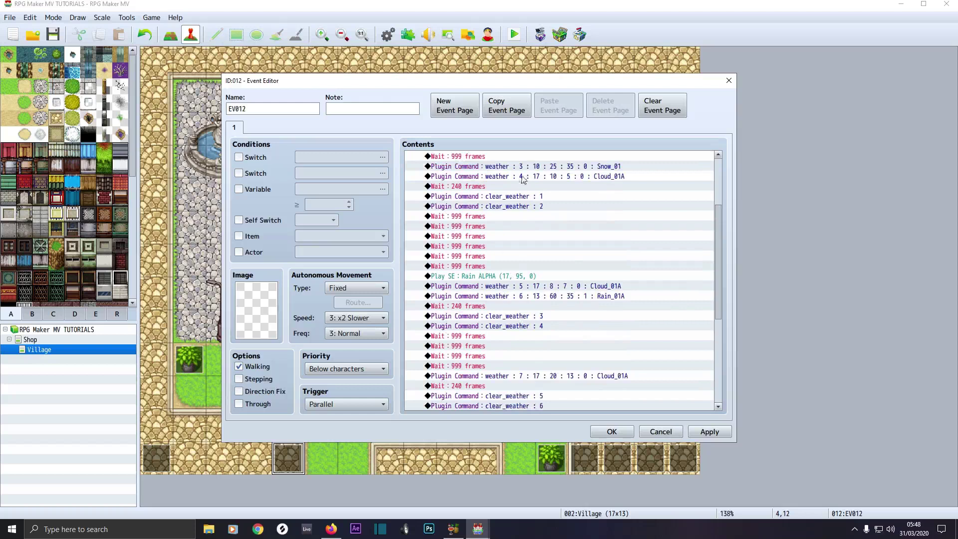
pyautogui.scroll(-5, 505, 302)
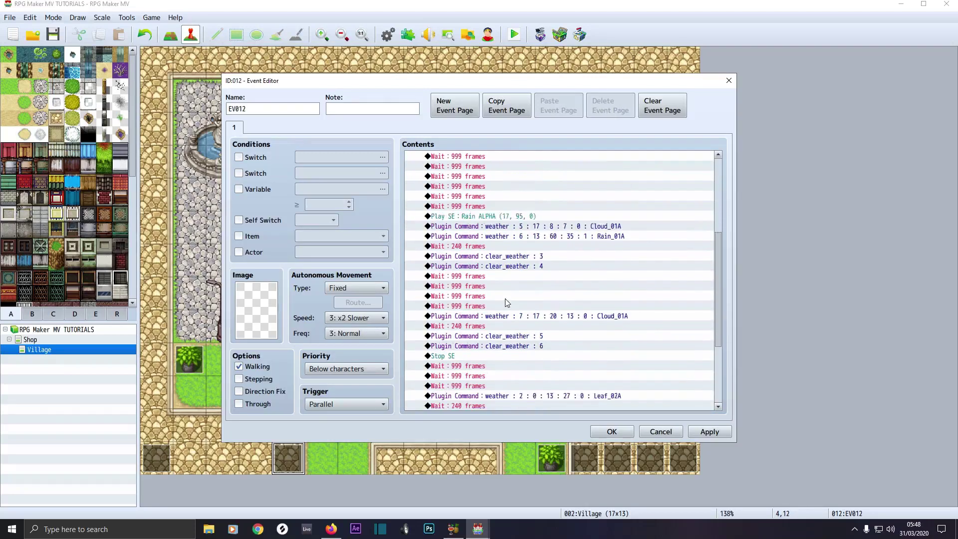
pyautogui.scroll(-1, 506, 302)
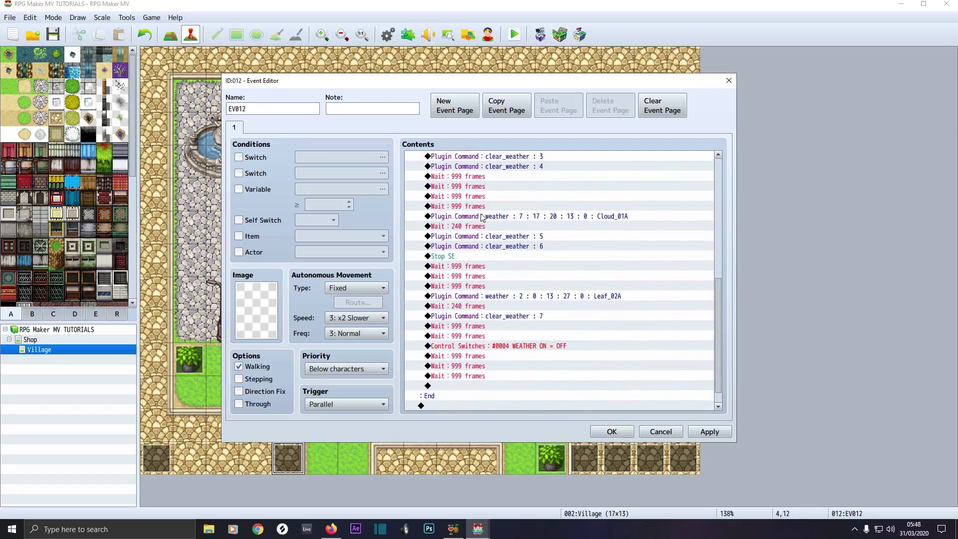
pyautogui.scroll(-1, 467, 275)
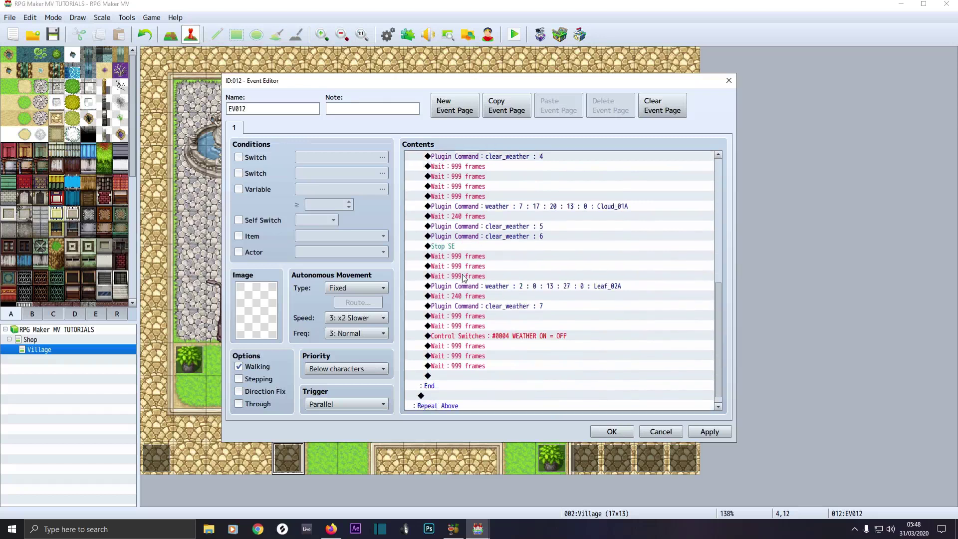
pyautogui.doubleClick(455, 336)
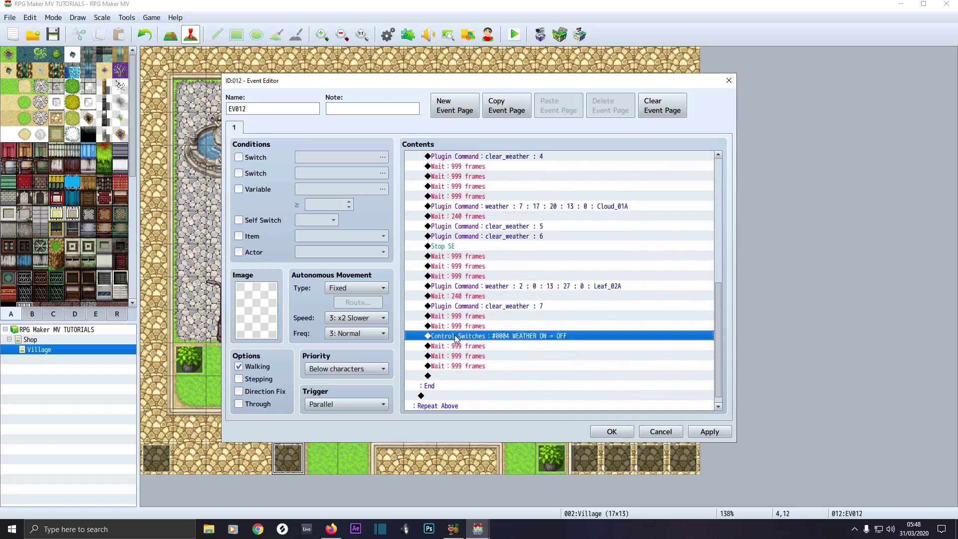
pyautogui.click(582, 252)
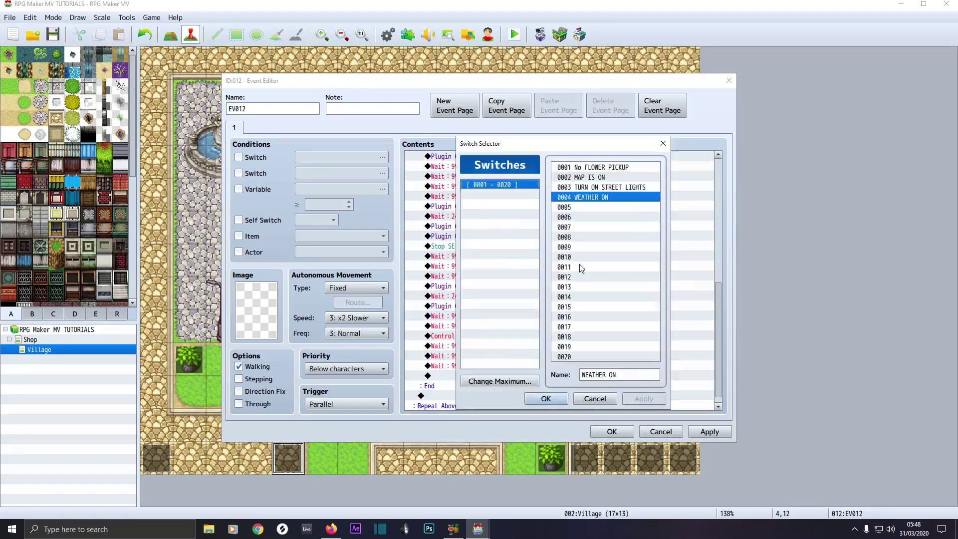
pyautogui.doubleClick(593, 198)
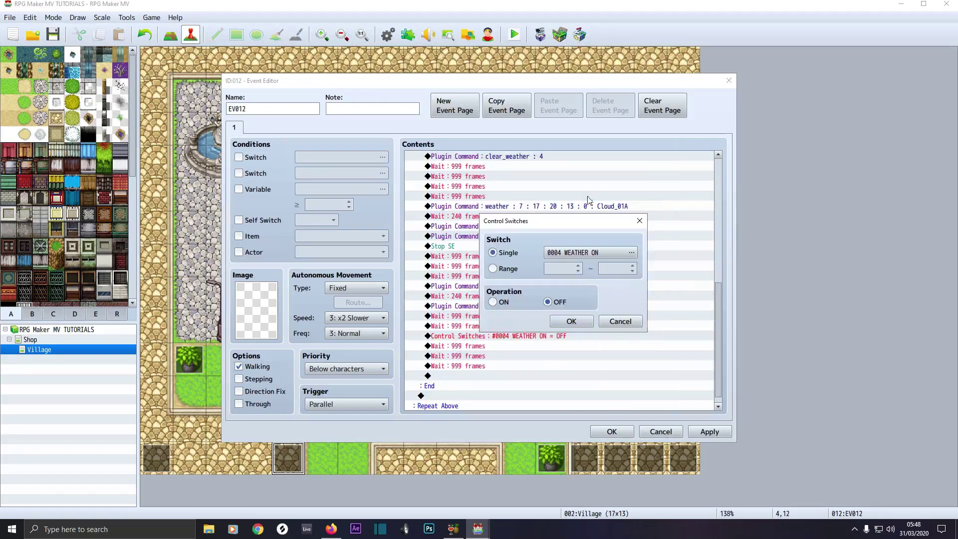
pyautogui.click(571, 321)
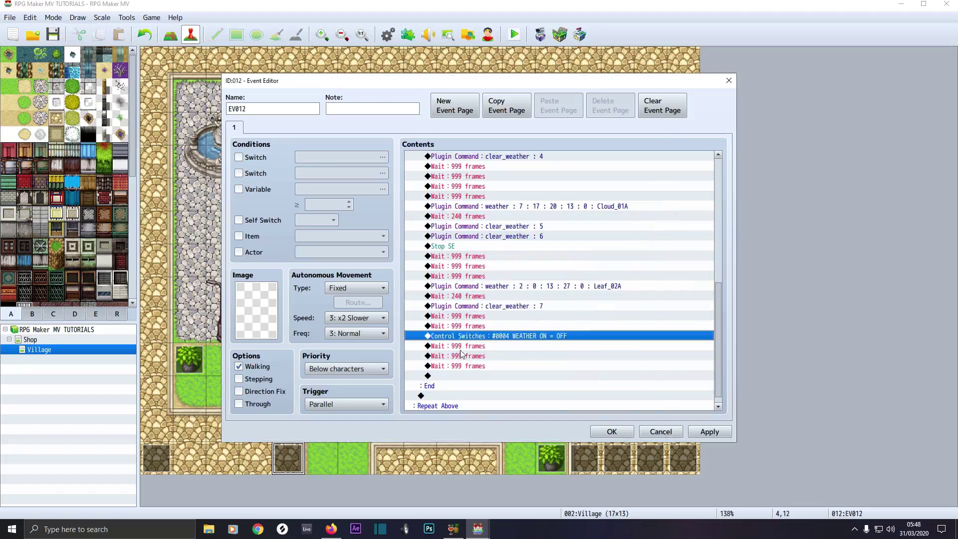
pyautogui.scroll(-1, 464, 368)
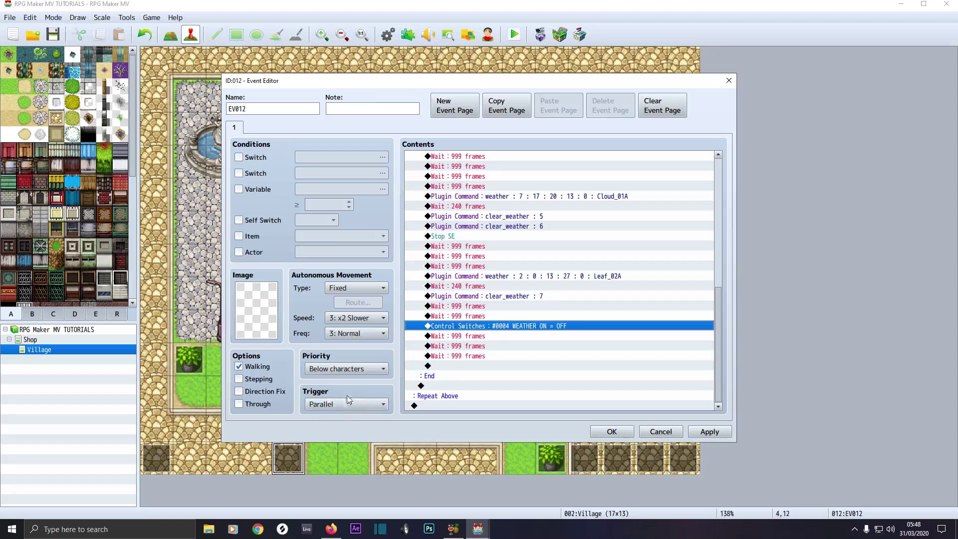
# Apply the event changes, save the project and start a New Game playtest
pyautogui.click(705, 432)
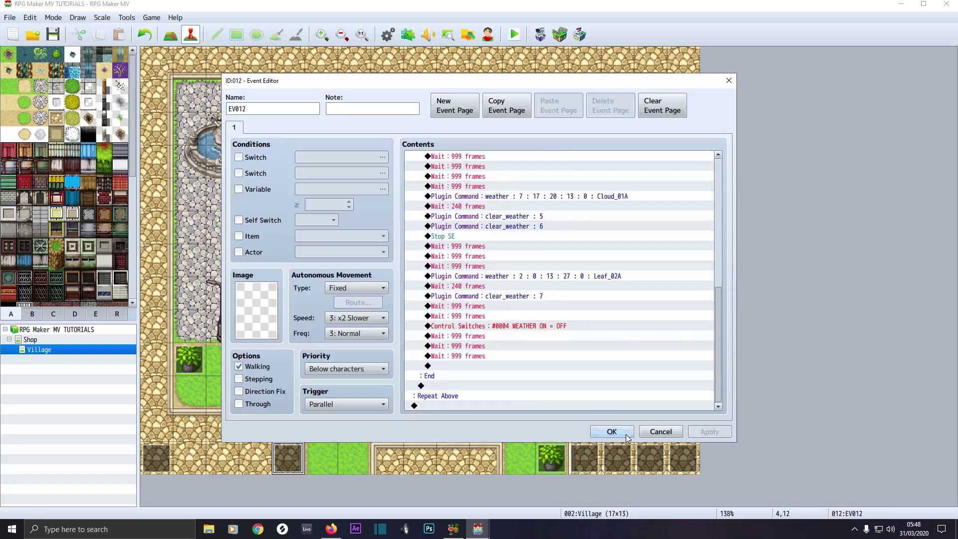
pyautogui.click(612, 433)
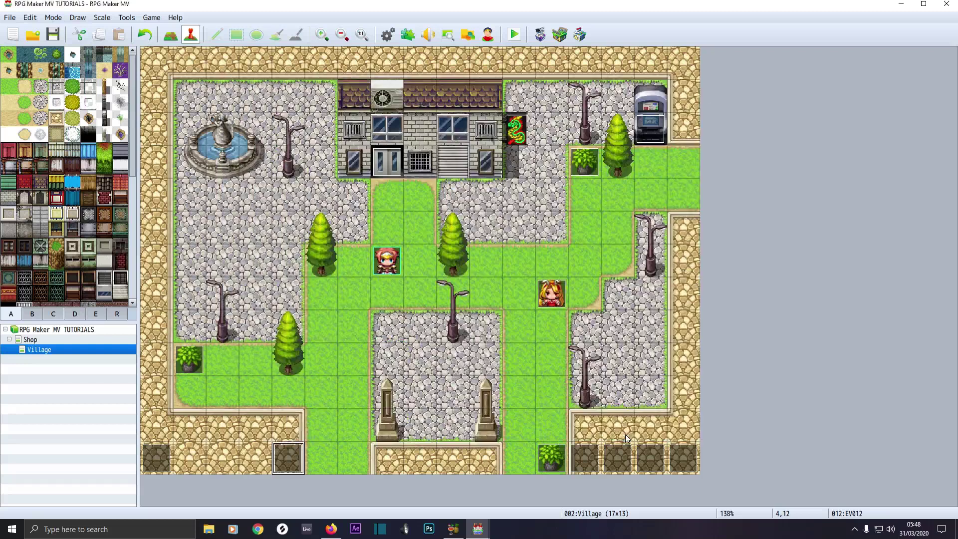
pyautogui.click(514, 34)
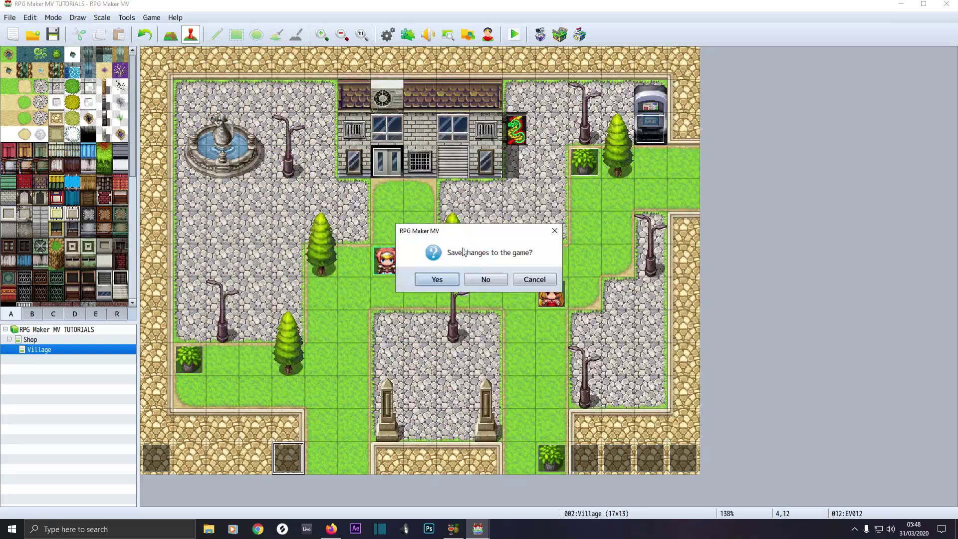
pyautogui.click(437, 280)
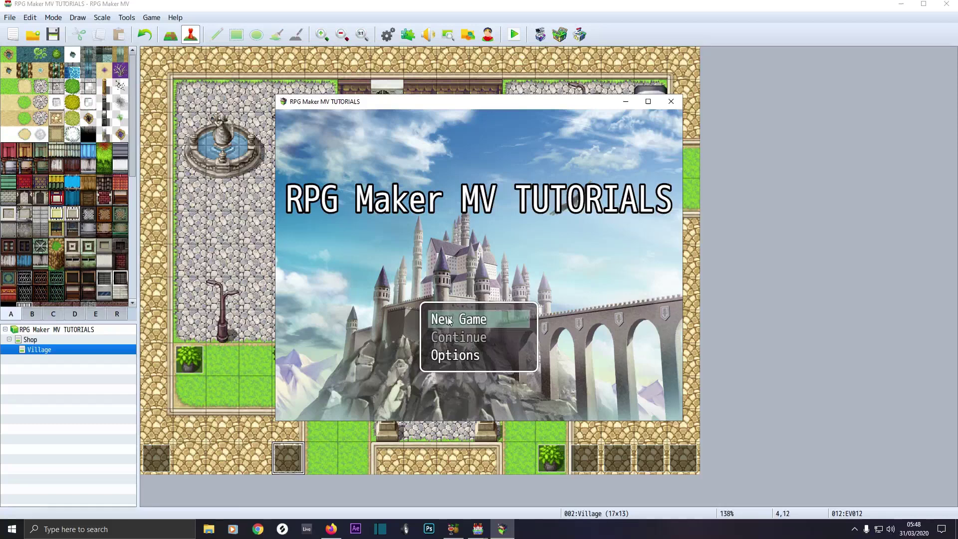
pyautogui.click(450, 319)
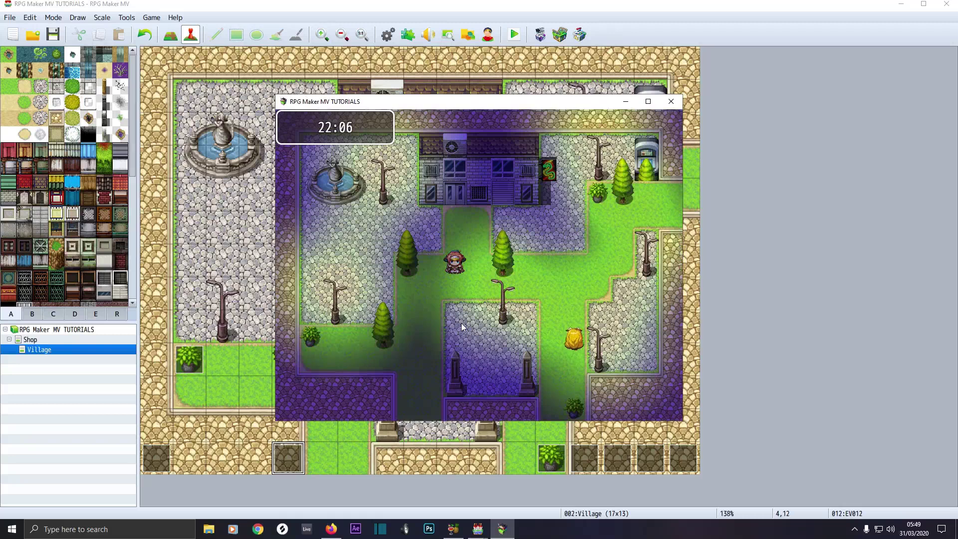
# Walk around the village to see the weather, close the playtest, and reopen EV012
pyautogui.press('Down')
pyautogui.press('Down')
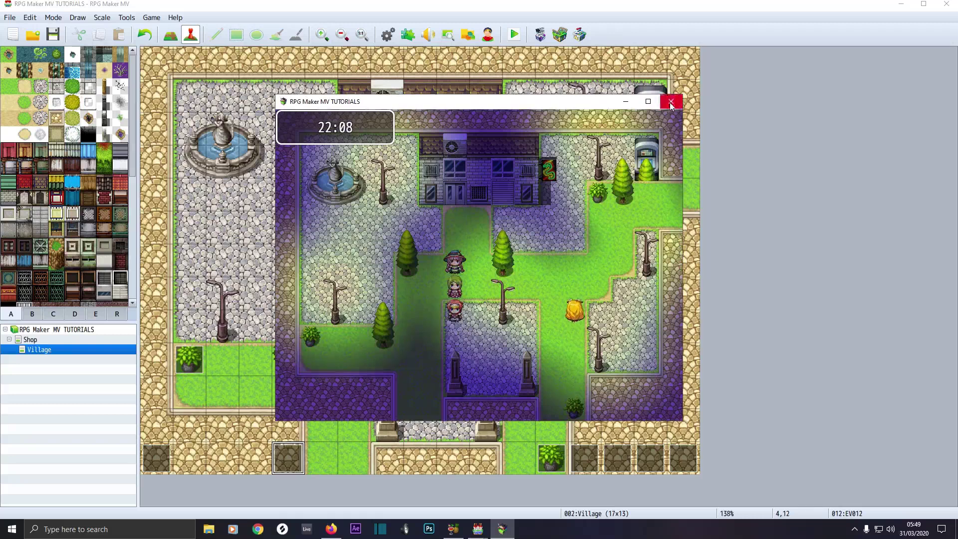
pyautogui.click(672, 102)
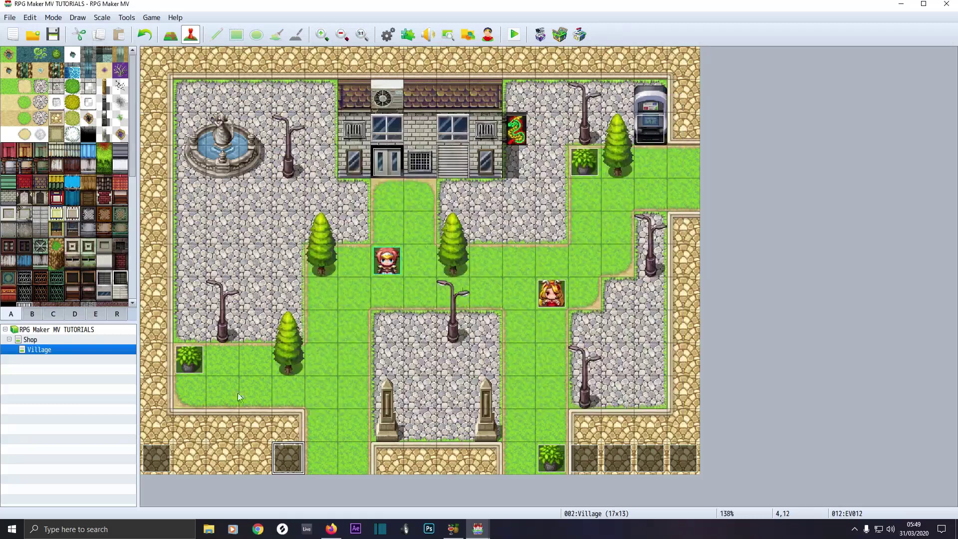
pyautogui.doubleClick(286, 458)
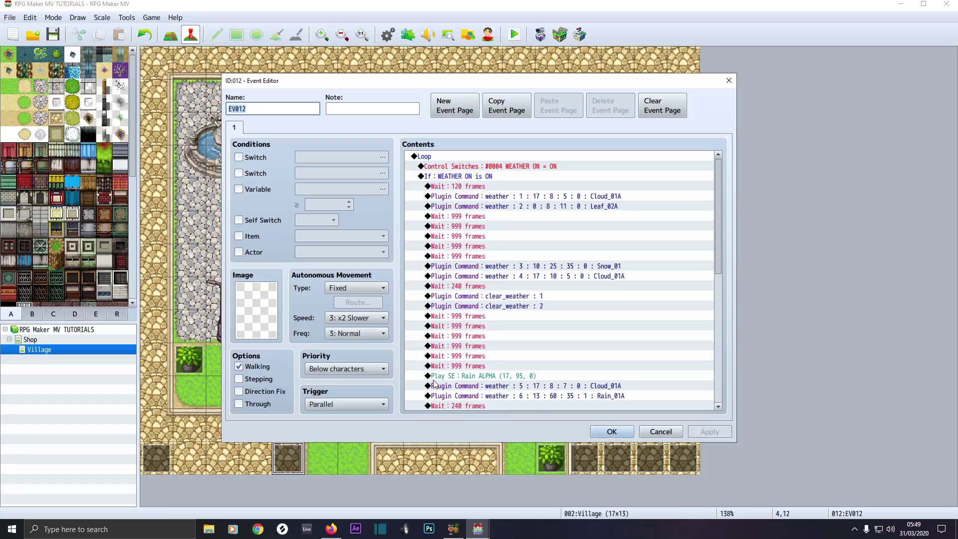
# Scroll down through EV012's weather command list and back up, then bring up File Explorer
pyautogui.scroll(-1, 434, 384)
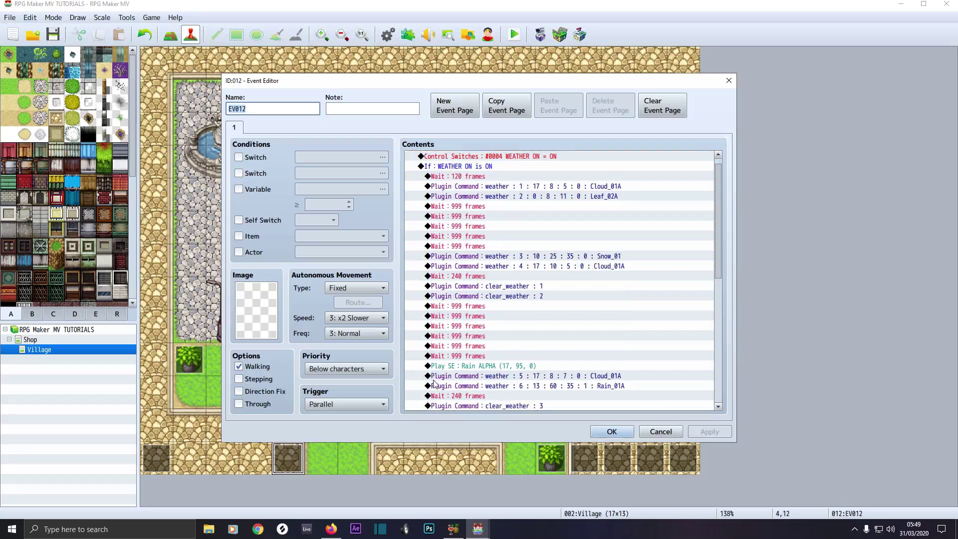
pyautogui.scroll(-4, 434, 384)
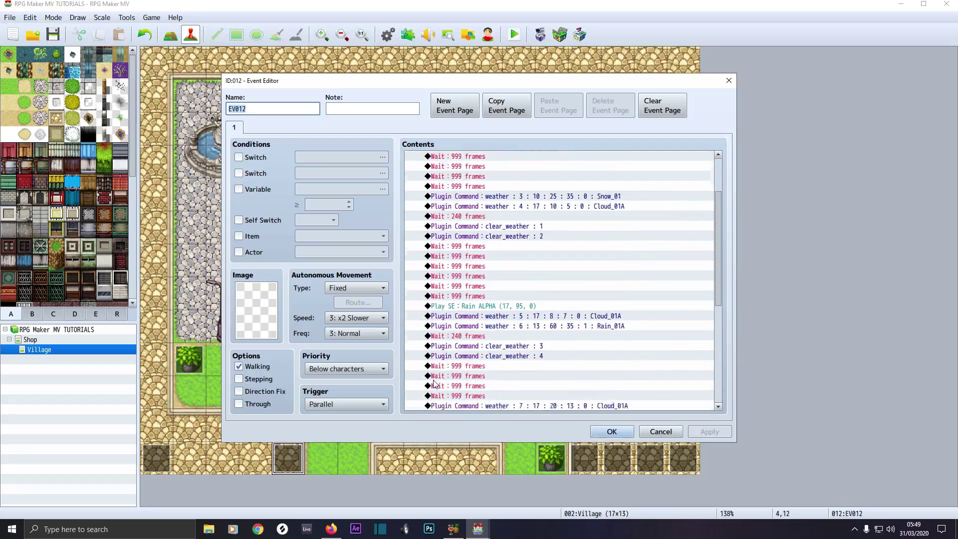
pyautogui.scroll(-5, 434, 384)
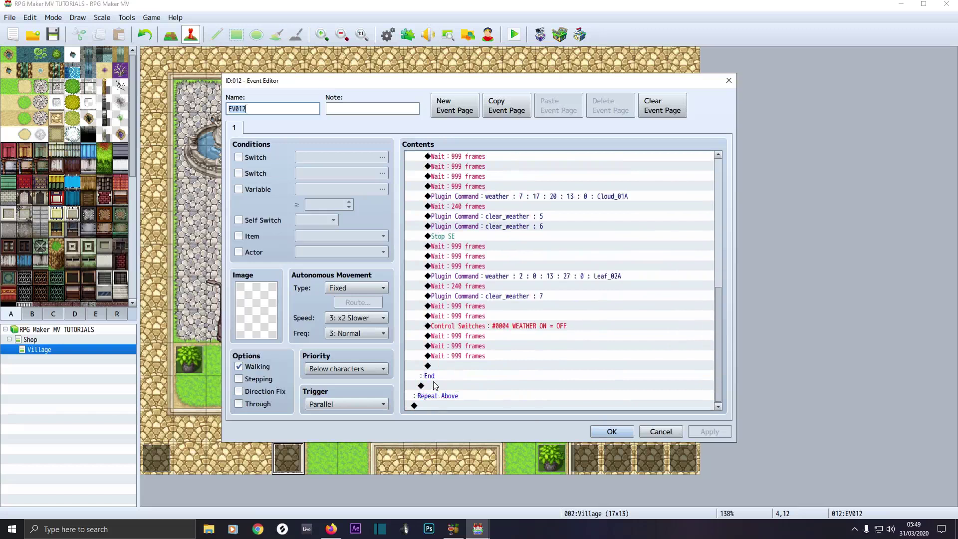
pyautogui.scroll(3, 434, 386)
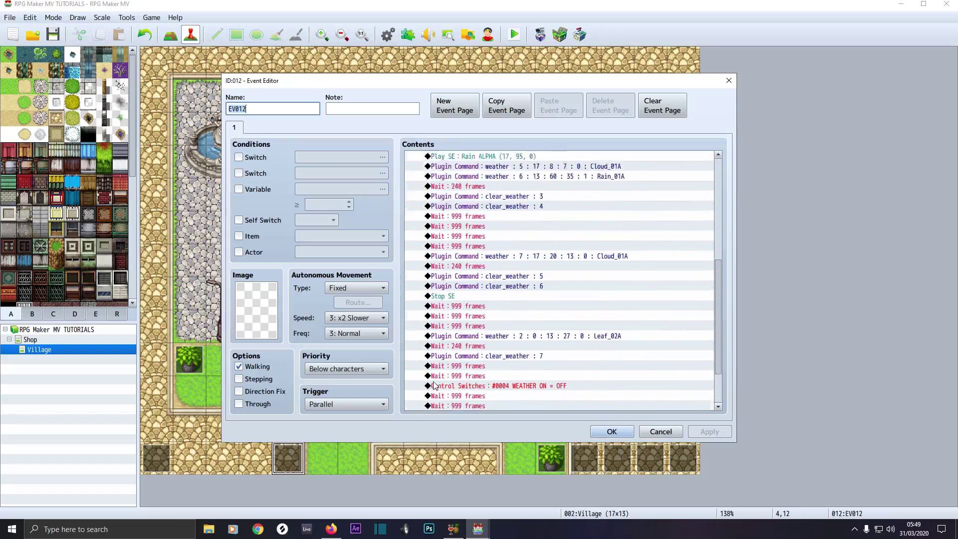
pyautogui.scroll(5, 435, 385)
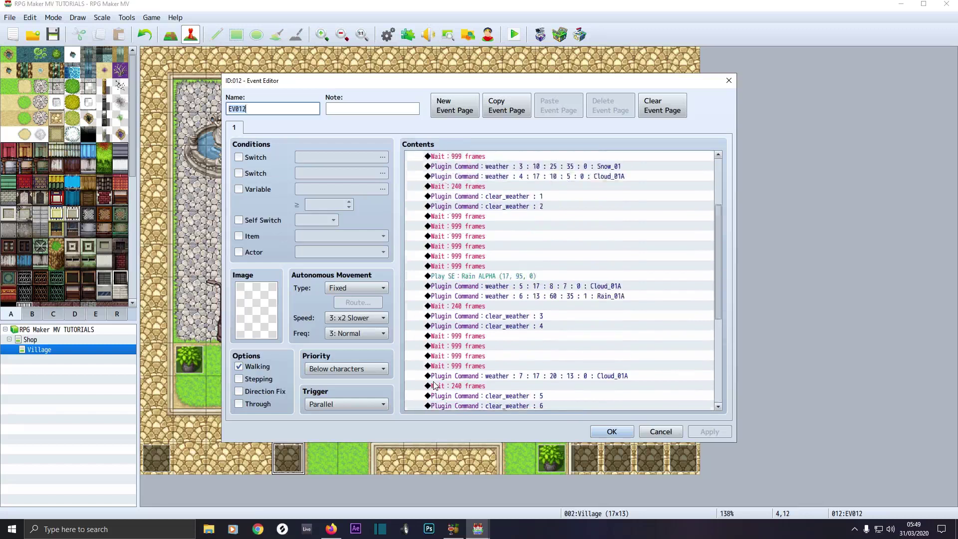
pyautogui.scroll(2, 434, 385)
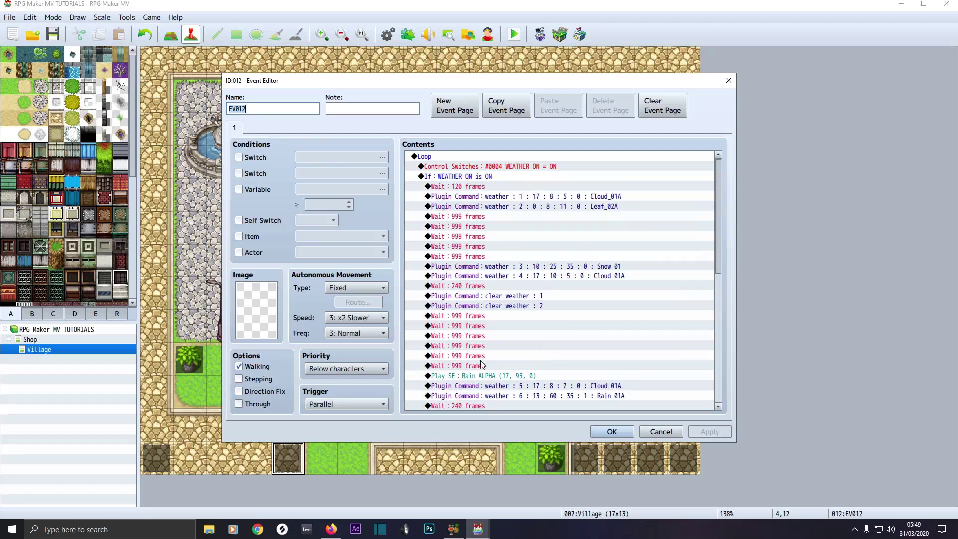
pyautogui.click(209, 529)
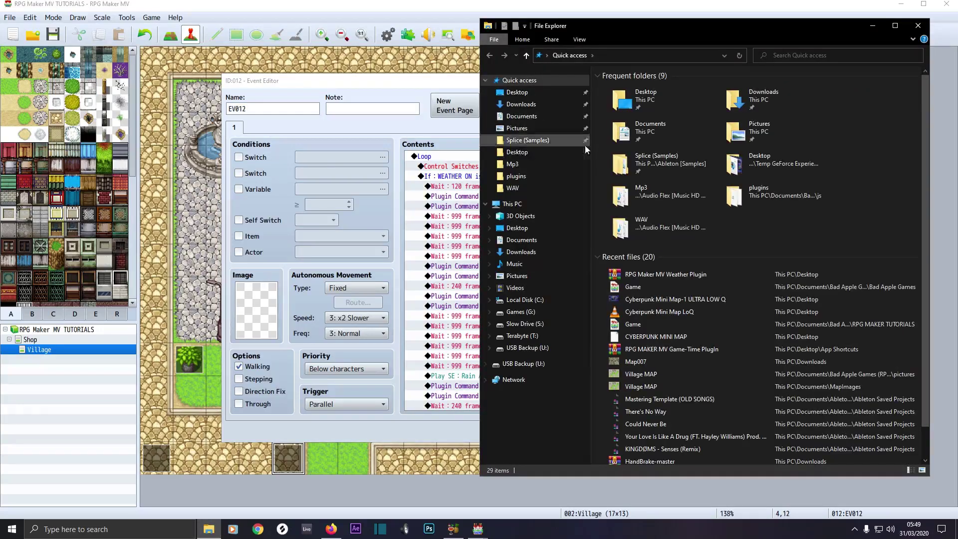
# Browse Documents > Bad Apple Games (RPG MAKER) > RPG MAKER TUTORIALS > img, then close File Explorer
pyautogui.click(522, 116)
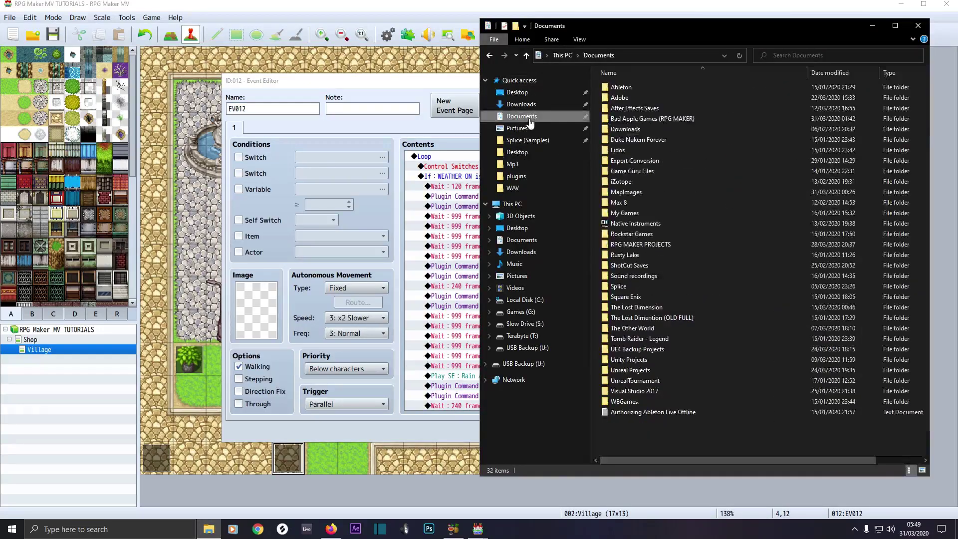
pyautogui.doubleClick(640, 121)
pyautogui.doubleClick(637, 98)
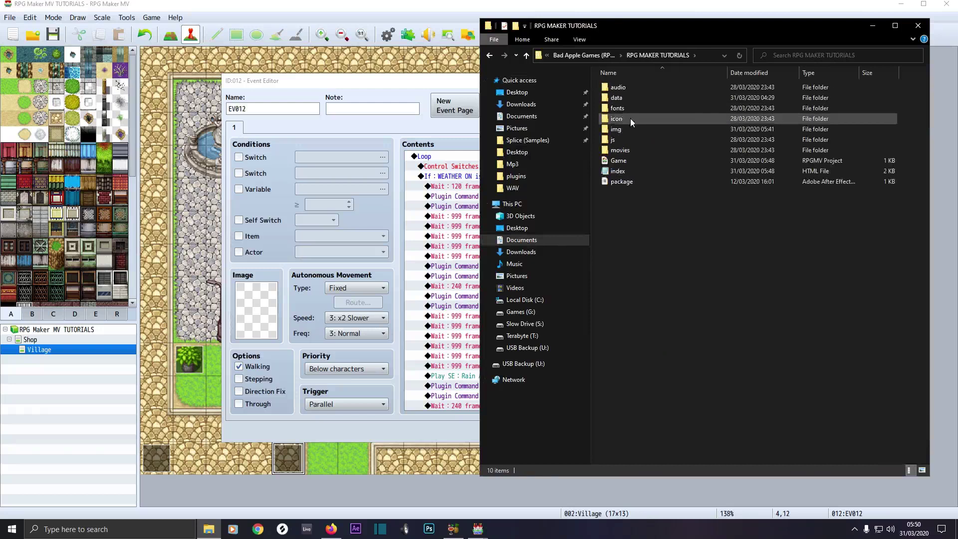
pyautogui.doubleClick(626, 129)
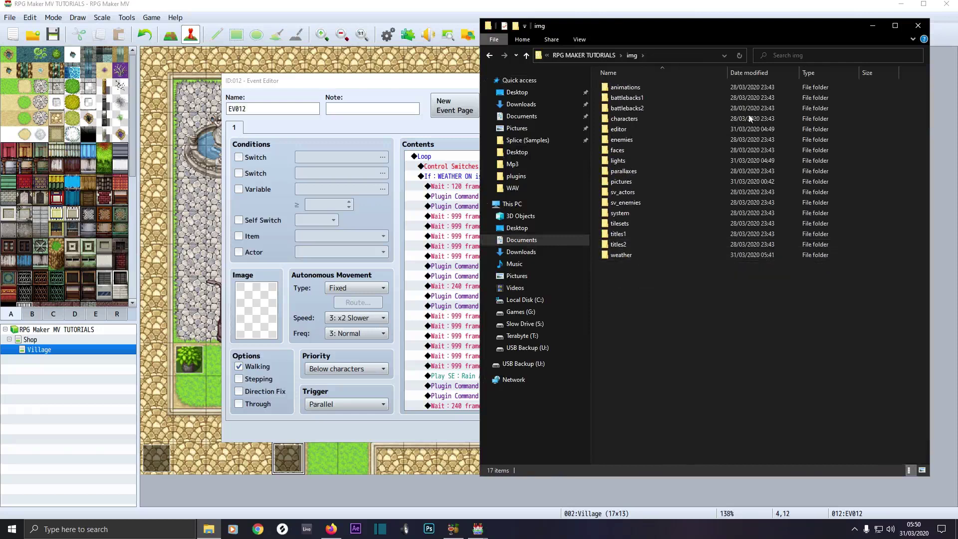
pyautogui.click(918, 25)
# Add the MOG_Weather_EX plugin in Plugin Manager, then save the project and start a playtest
pyautogui.click(730, 80)
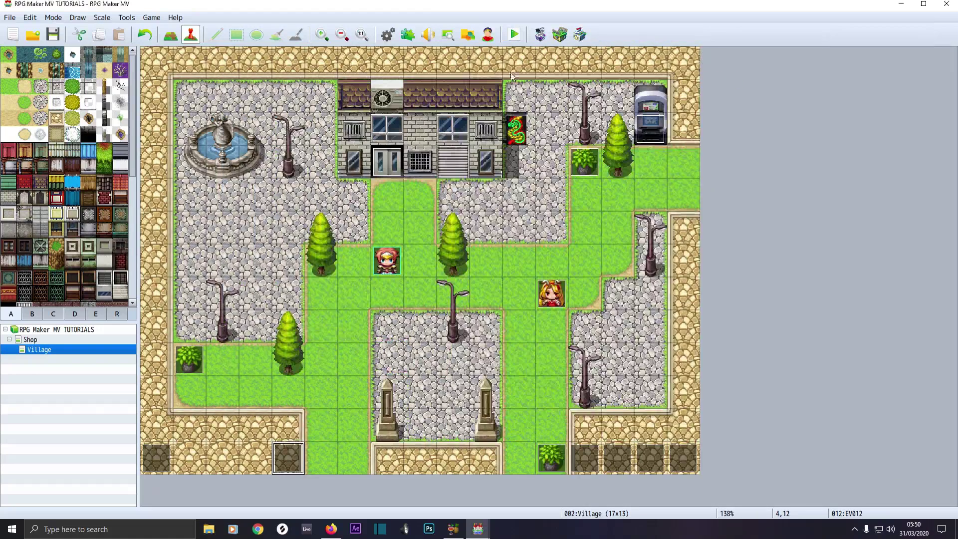
pyautogui.click(408, 34)
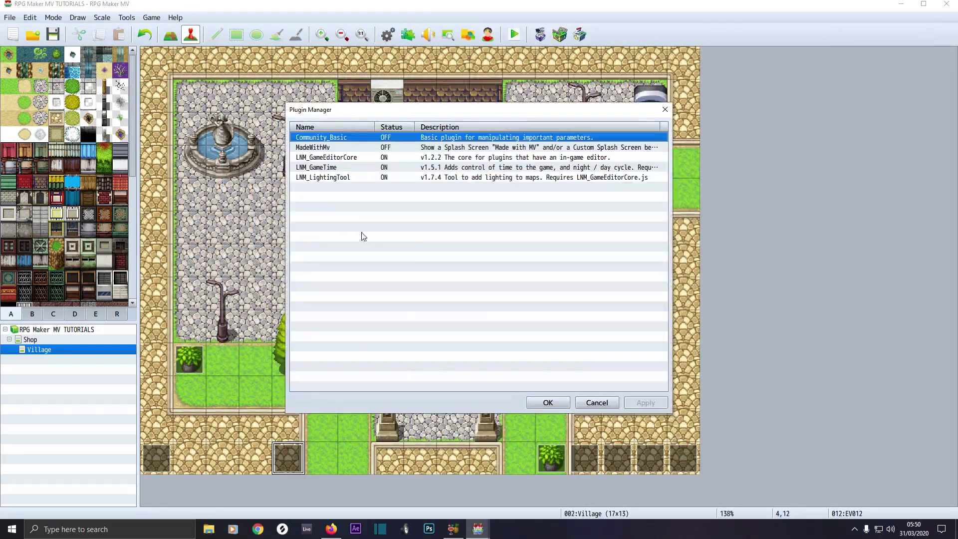
pyautogui.doubleClick(322, 187)
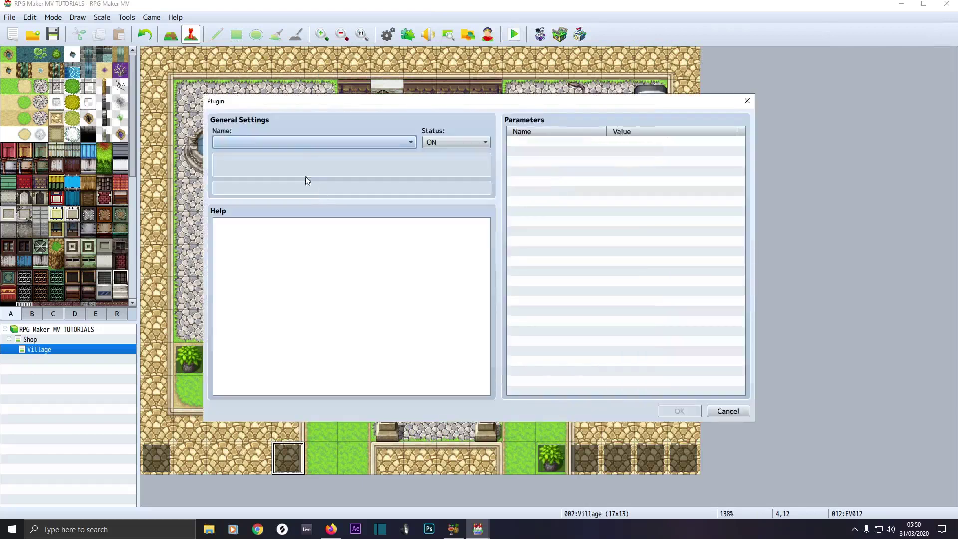
pyautogui.click(298, 143)
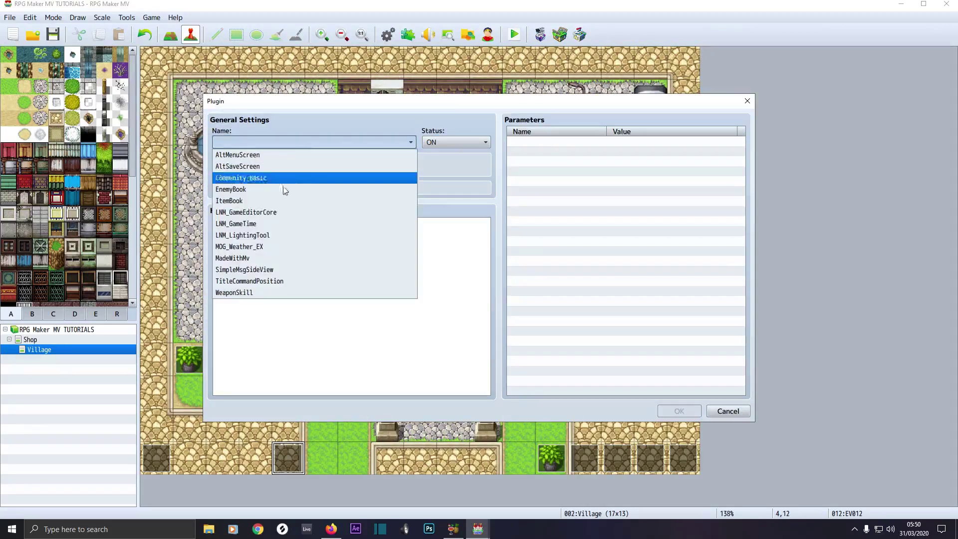
pyautogui.click(259, 248)
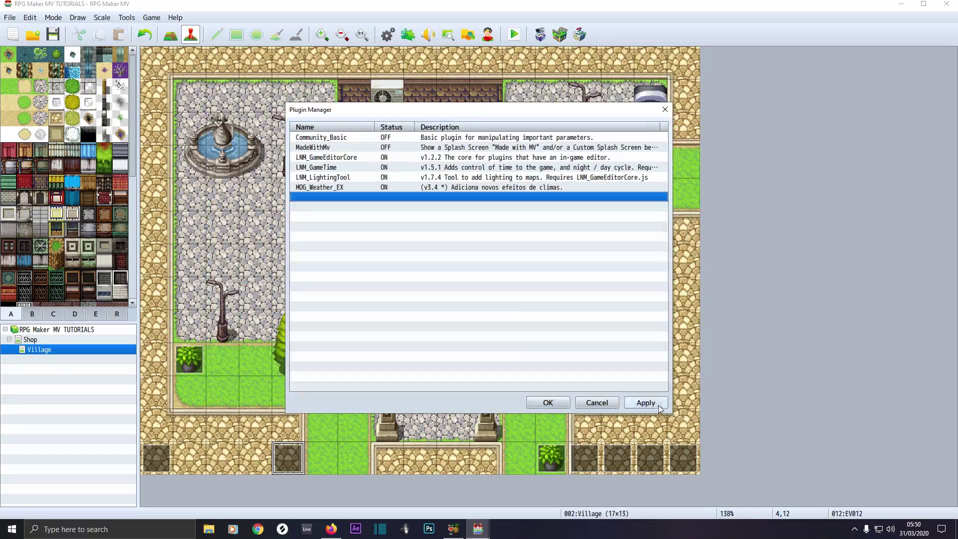
pyautogui.click(601, 405)
pyautogui.click(513, 35)
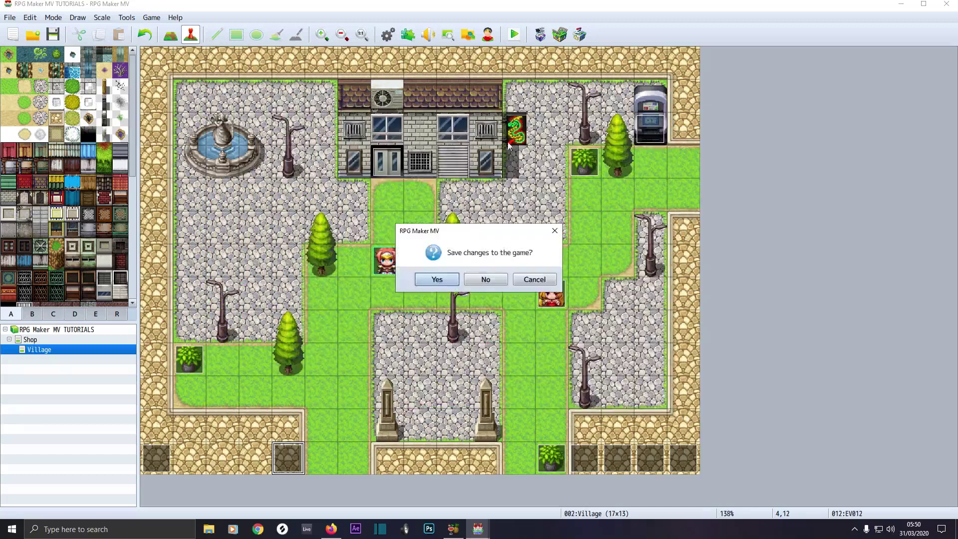
pyautogui.click(438, 279)
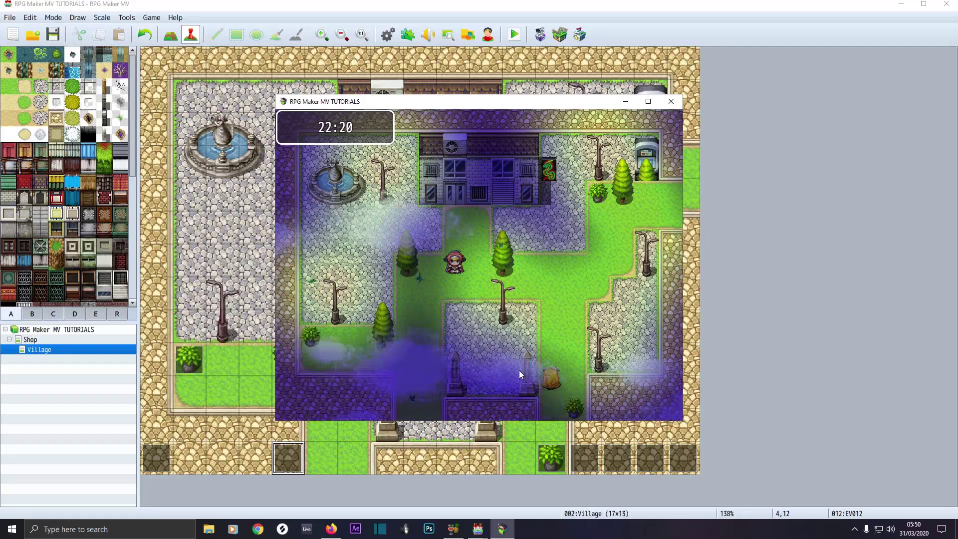
# Maximize the playtest window to watch the night fog, then walk the party toward the shop door
pyautogui.click(648, 102)
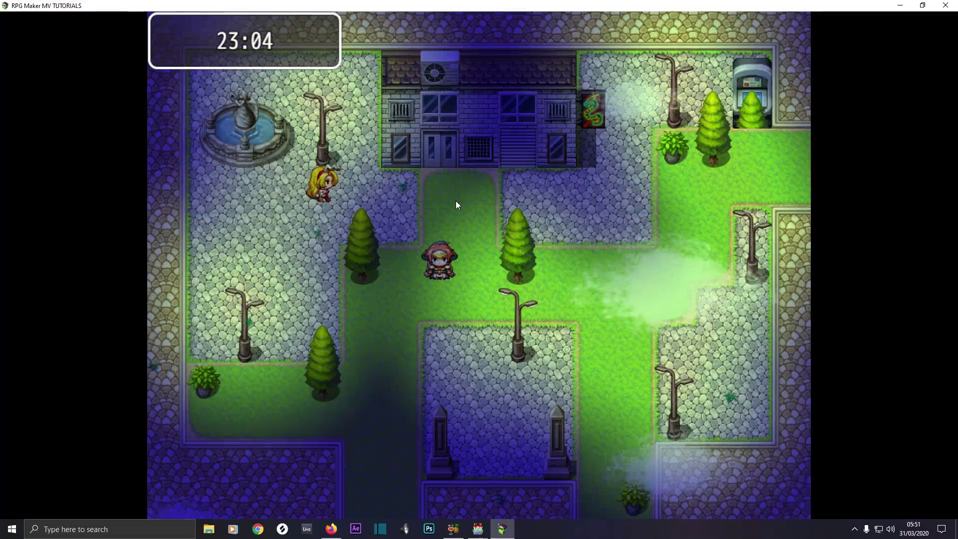
pyautogui.click(442, 175)
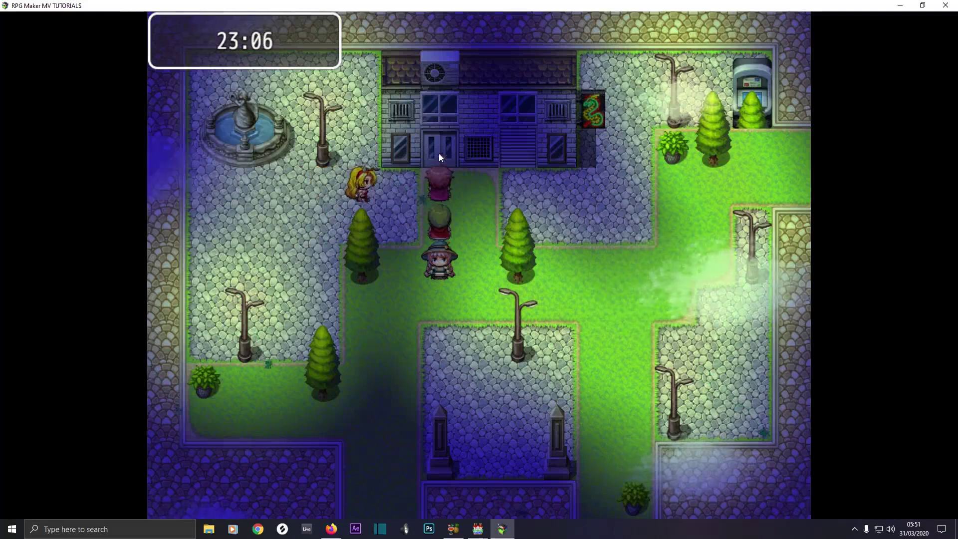
# Find the shop closed, then accept the blonde villager's flower request with 'We will help you!'
pyautogui.click(438, 152)
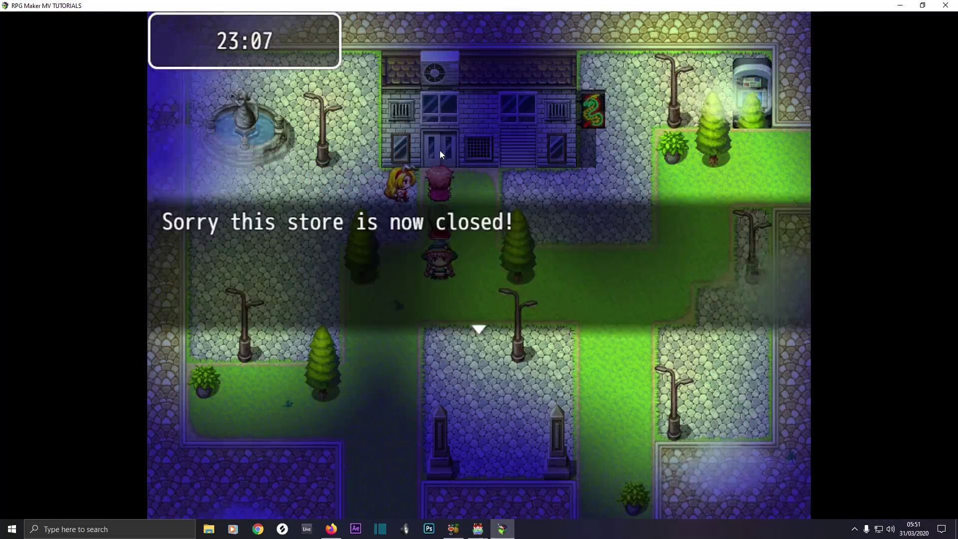
pyautogui.click(440, 152)
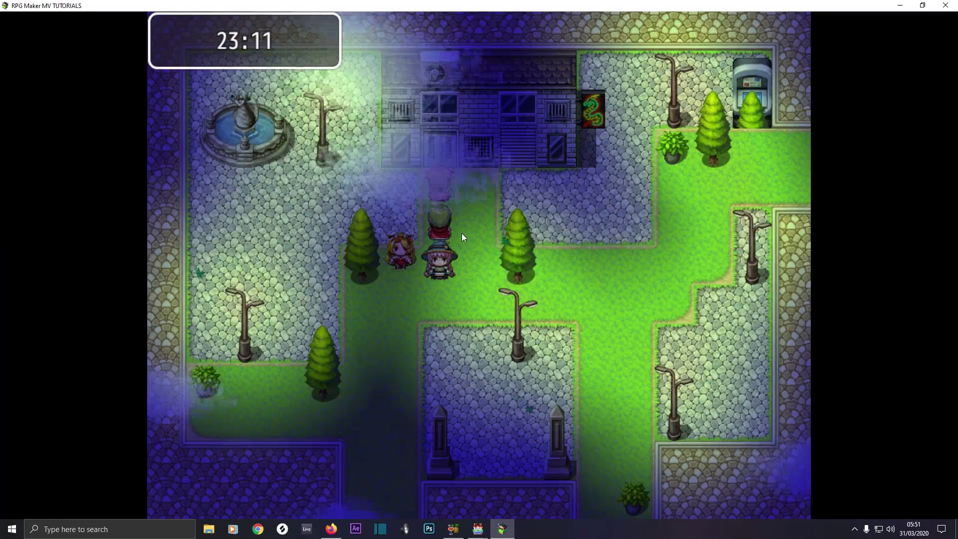
pyautogui.click(465, 245)
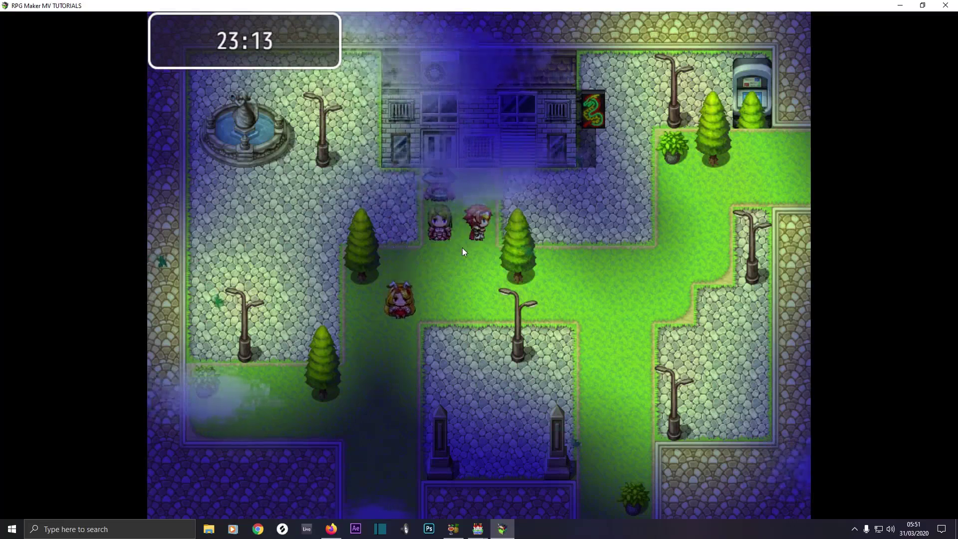
pyautogui.click(455, 254)
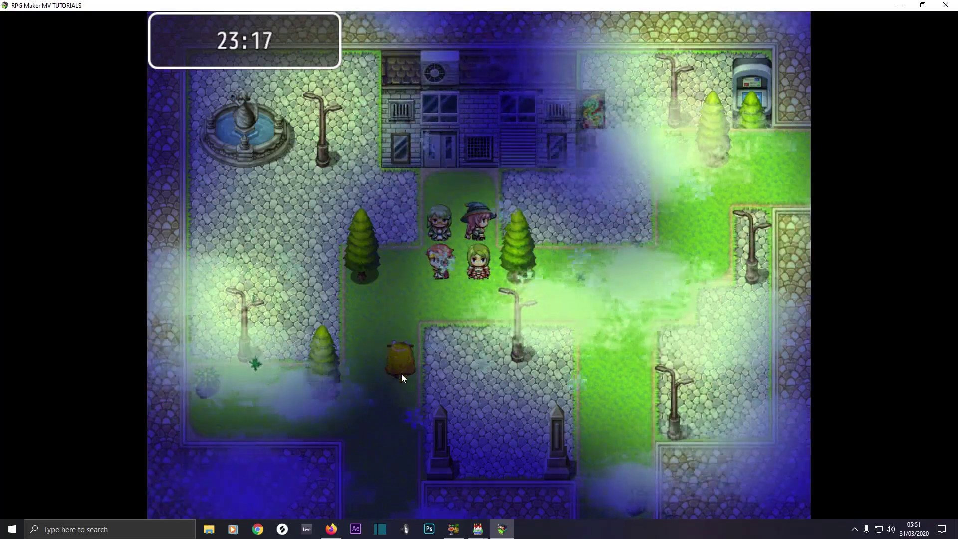
pyautogui.click(402, 368)
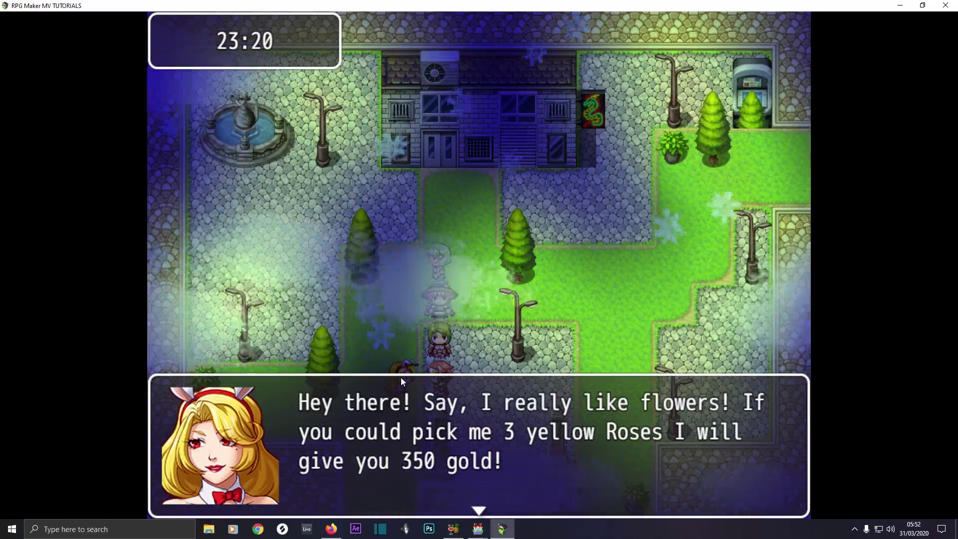
pyautogui.press('Return')
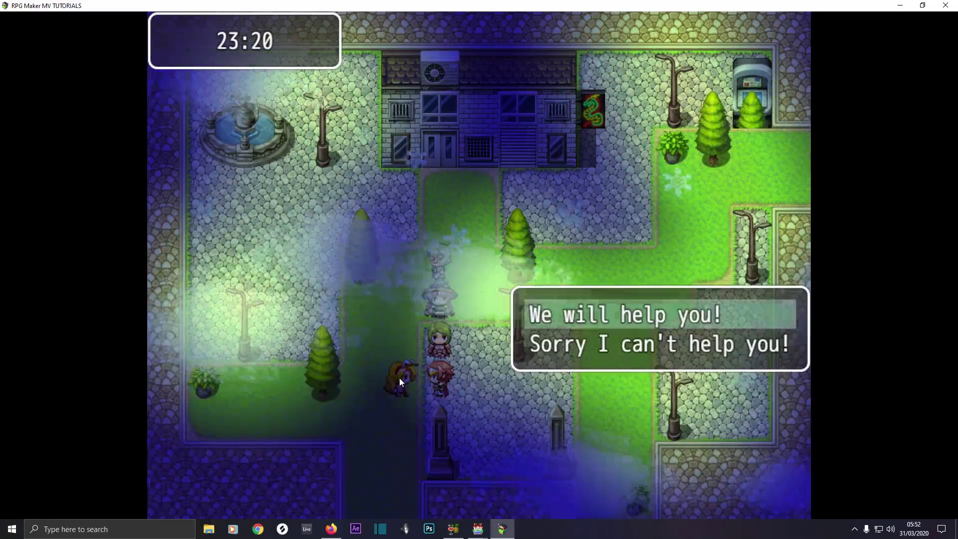
pyautogui.click(549, 316)
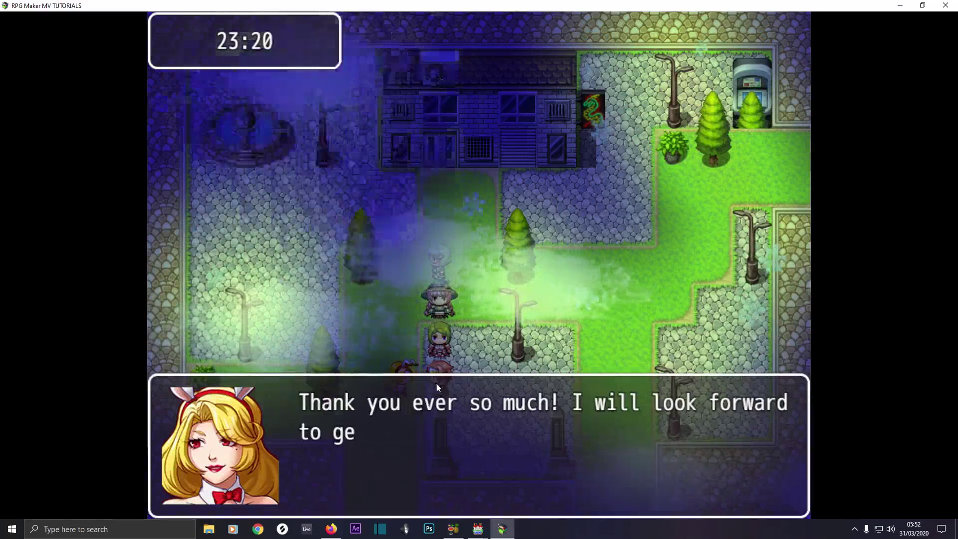
pyautogui.click(432, 412)
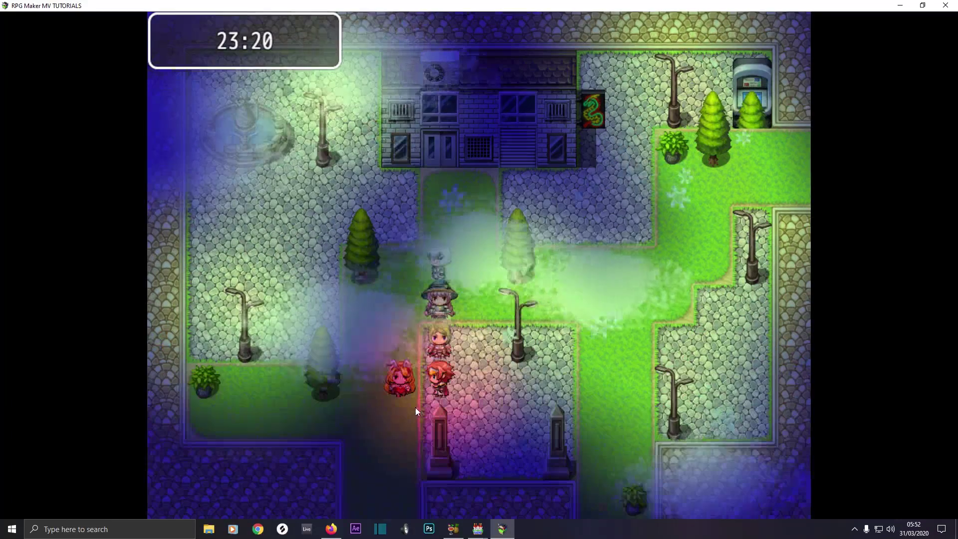
# Pick yellow roses from the lower-left and bottom-right plants
pyautogui.moveTo(292, 411); pyautogui.dragTo(214, 406)
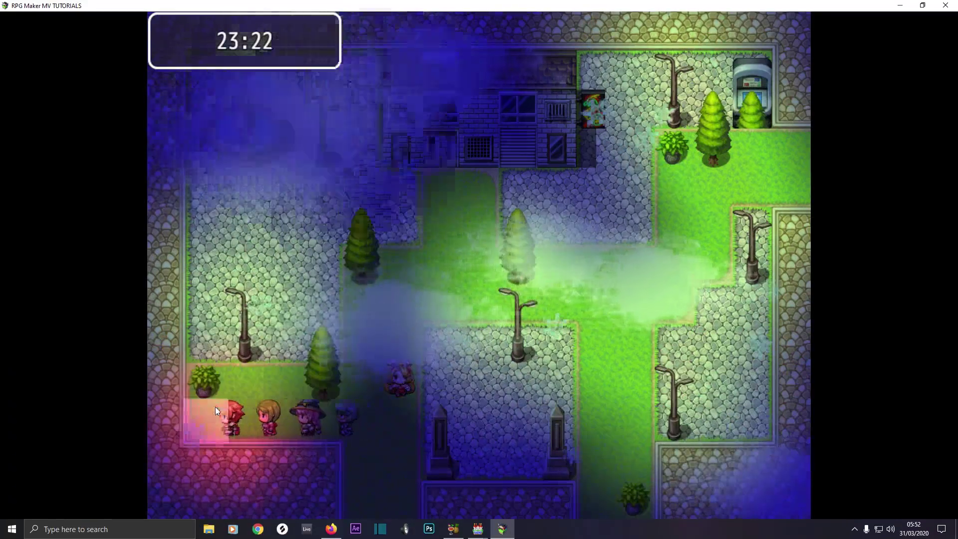
pyautogui.click(202, 379)
pyautogui.click(203, 384)
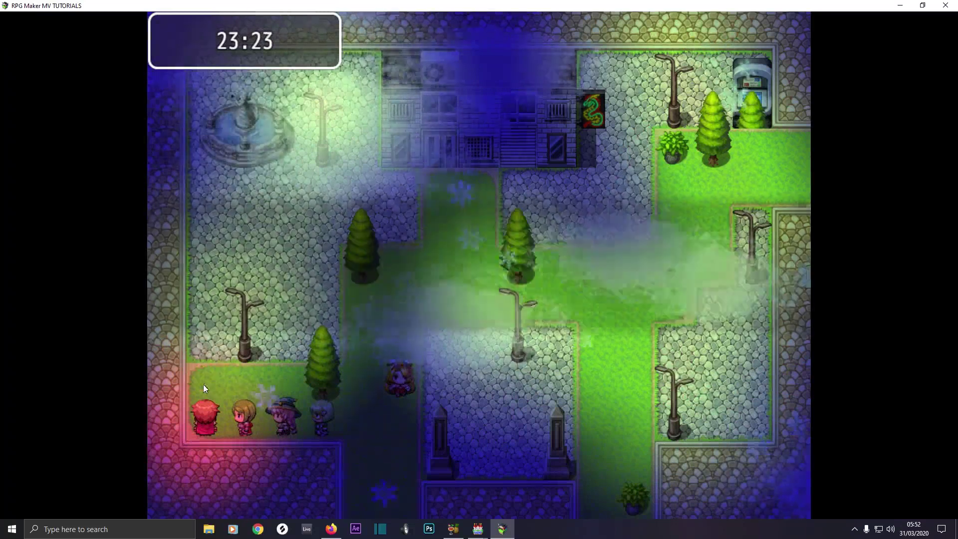
pyautogui.click(361, 422)
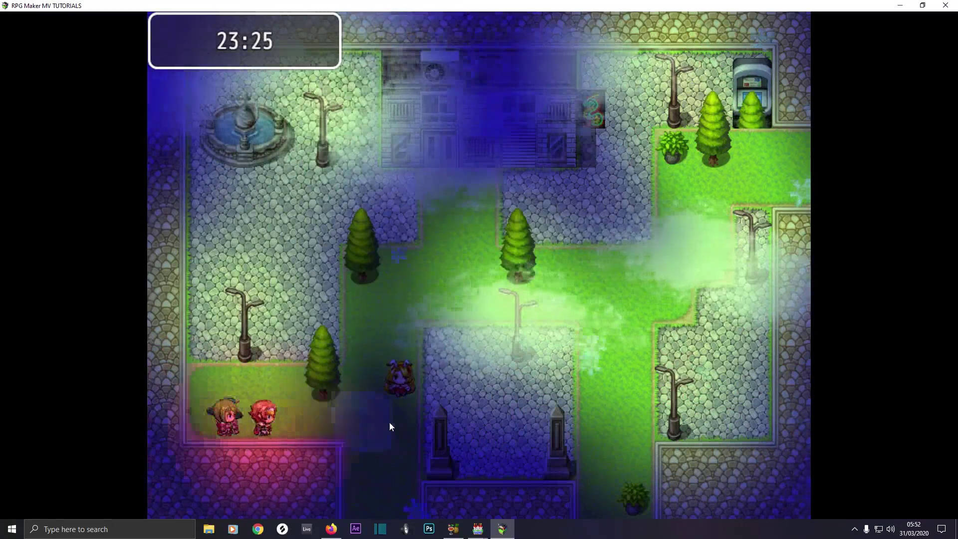
pyautogui.click(637, 501)
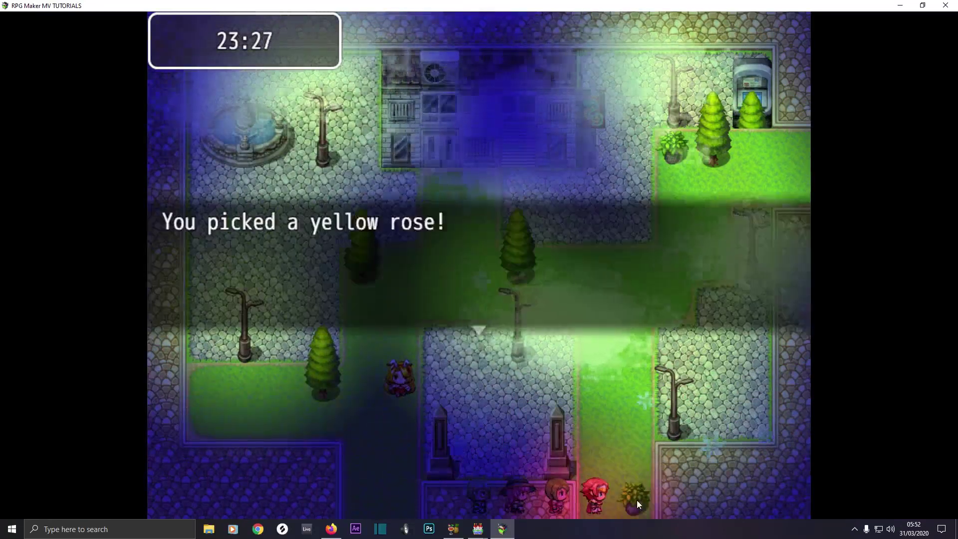
pyautogui.click(637, 500)
# Check back with the villager, pick the last rose from the right-hand plant, and open the main menu
pyautogui.click(498, 474)
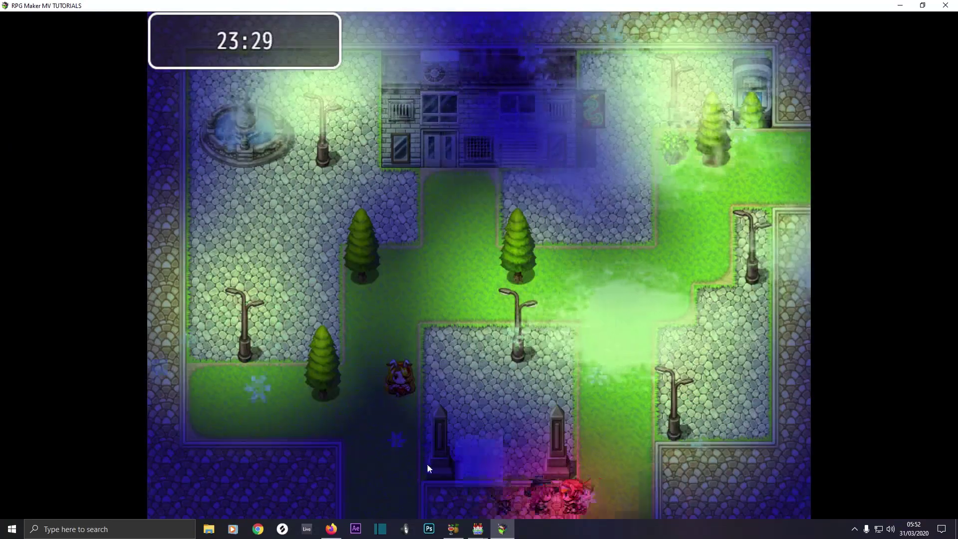
pyautogui.click(397, 399)
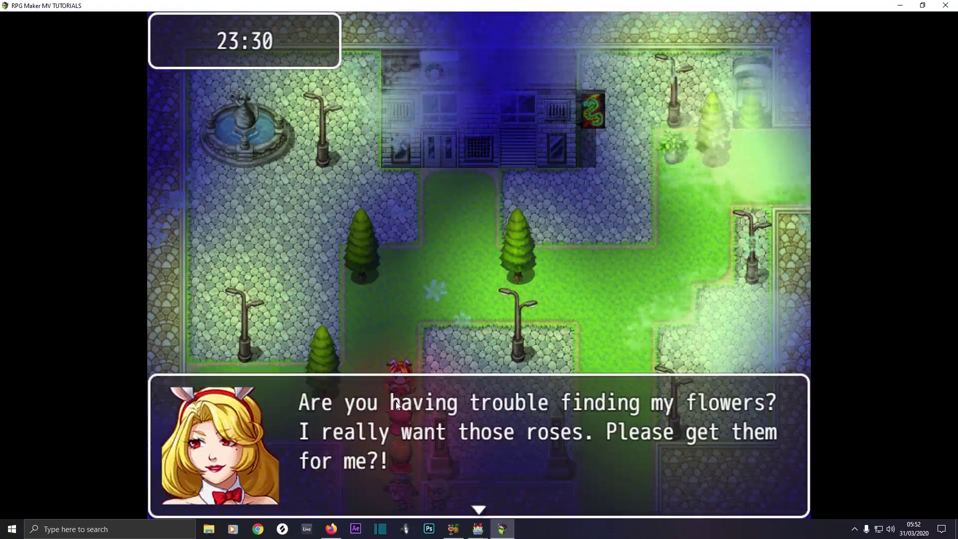
pyautogui.click(396, 402)
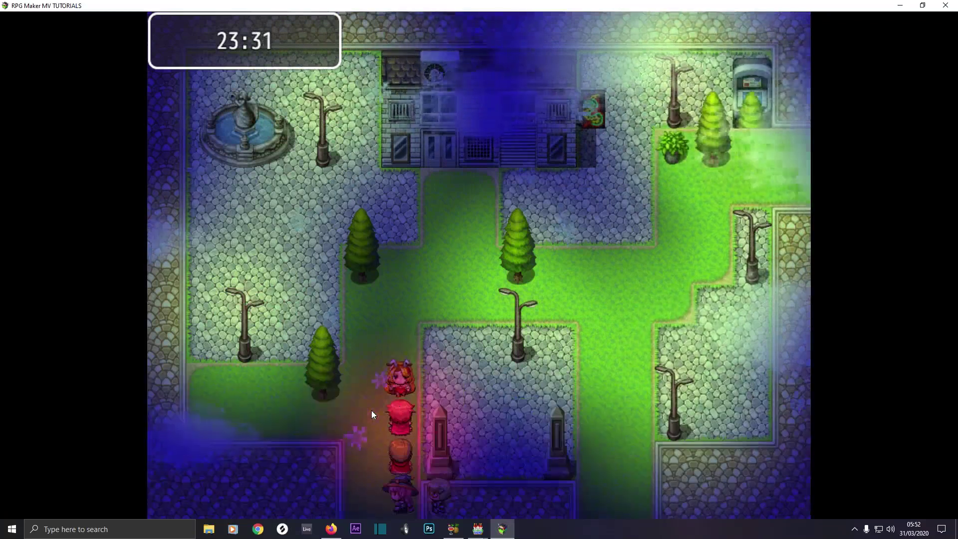
pyautogui.moveTo(464, 408)
pyautogui.mouseDown()
pyautogui.moveTo(649, 359)
pyautogui.moveTo(679, 241)
pyautogui.moveTo(673, 164)
pyautogui.mouseUp()
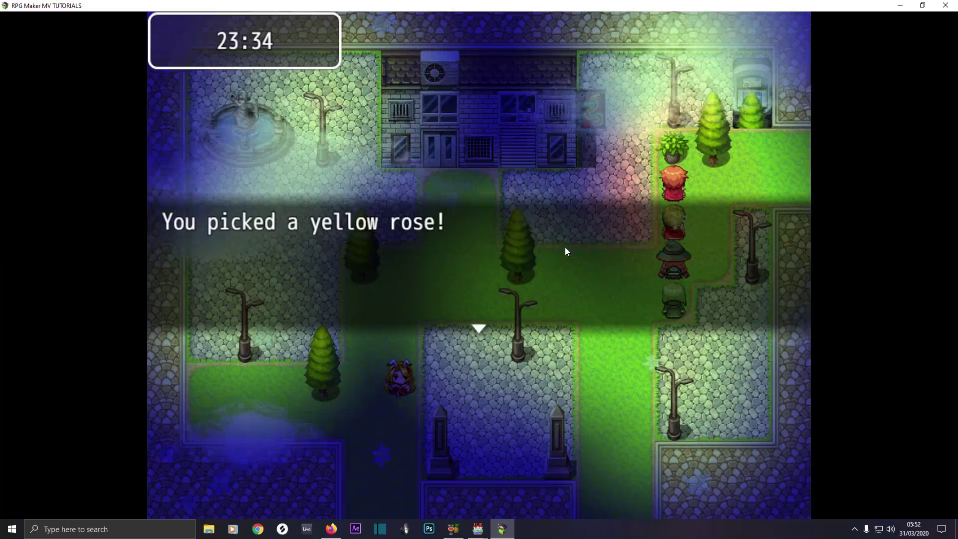
pyautogui.click(423, 262)
pyautogui.rightClick(422, 263)
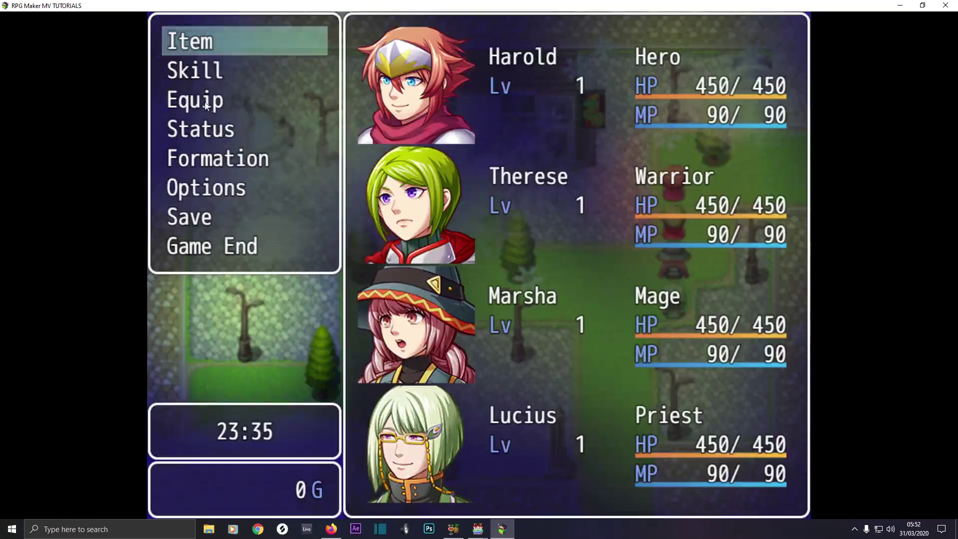
# Check the inventory for Yellow Rose x3, then back out of the menu to the map
pyautogui.click(187, 47)
pyautogui.click(225, 134)
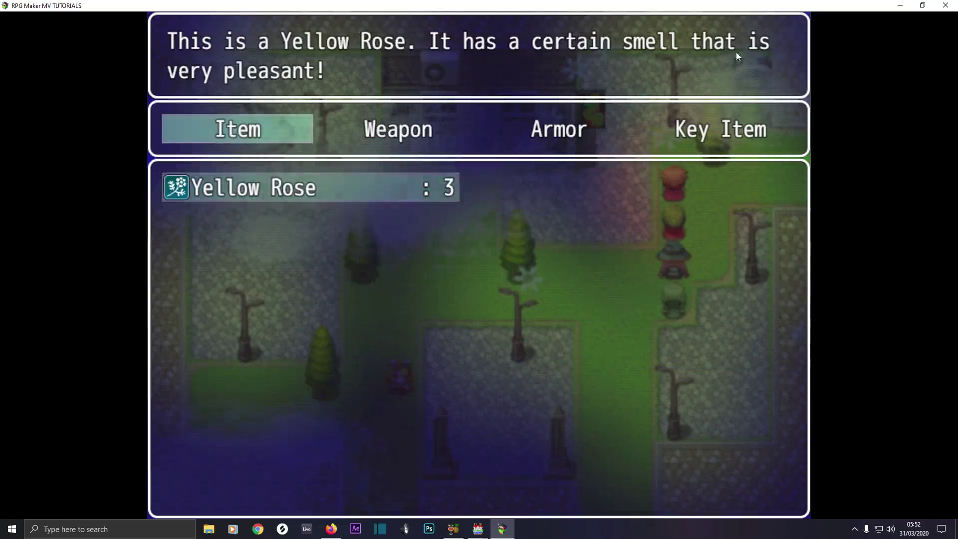
pyautogui.rightClick(246, 200)
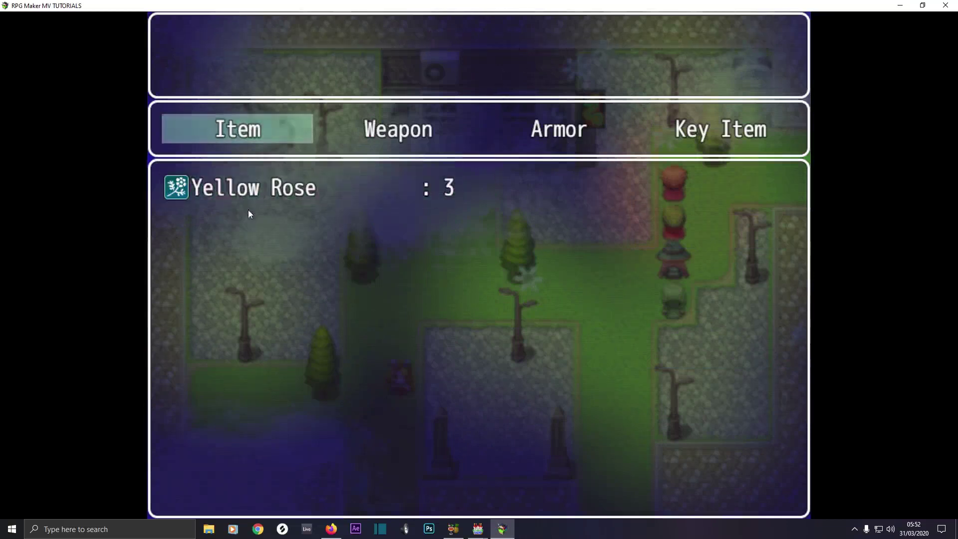
pyautogui.rightClick(264, 226)
pyautogui.rightClick(265, 233)
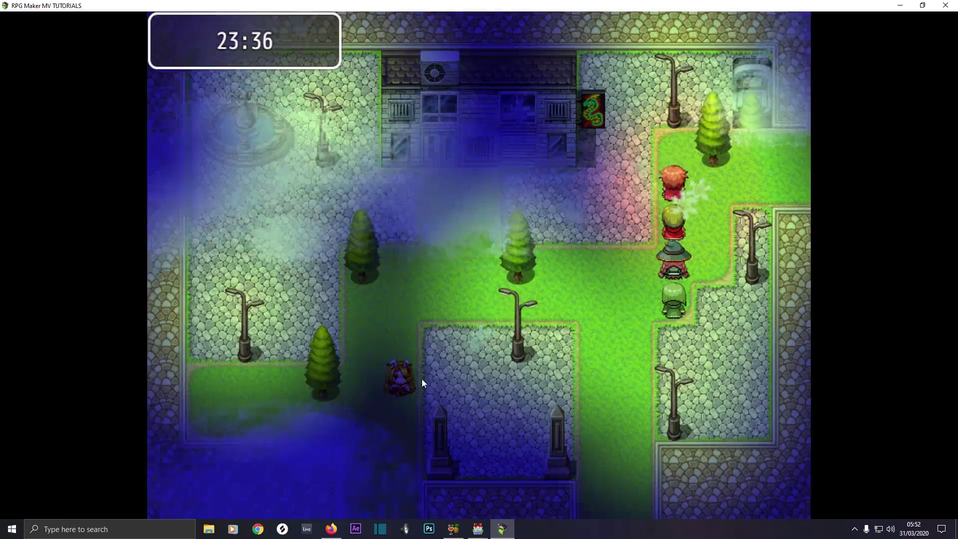
# Give the roses to the blonde villager, collect the 350 gold reward, and check gold in the menu
pyautogui.click(408, 373)
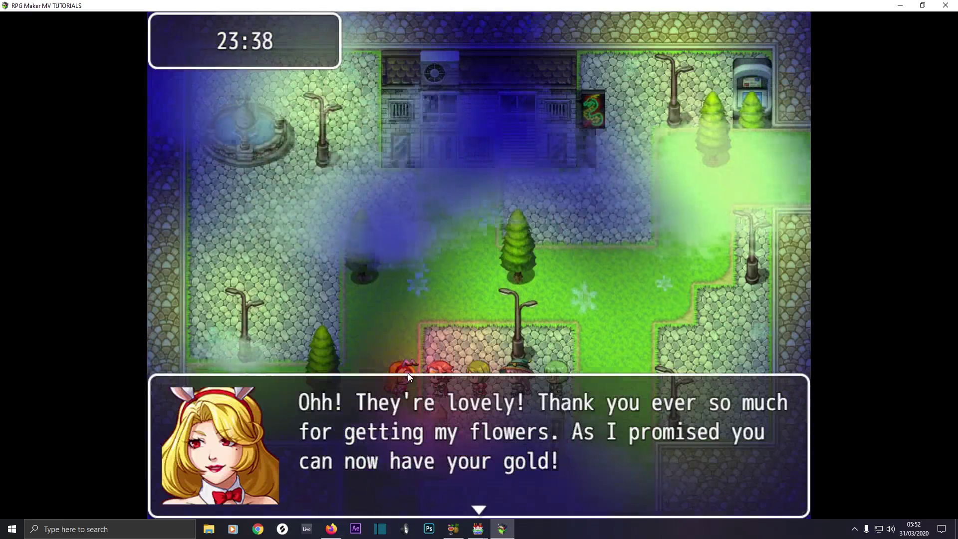
pyautogui.click(408, 374)
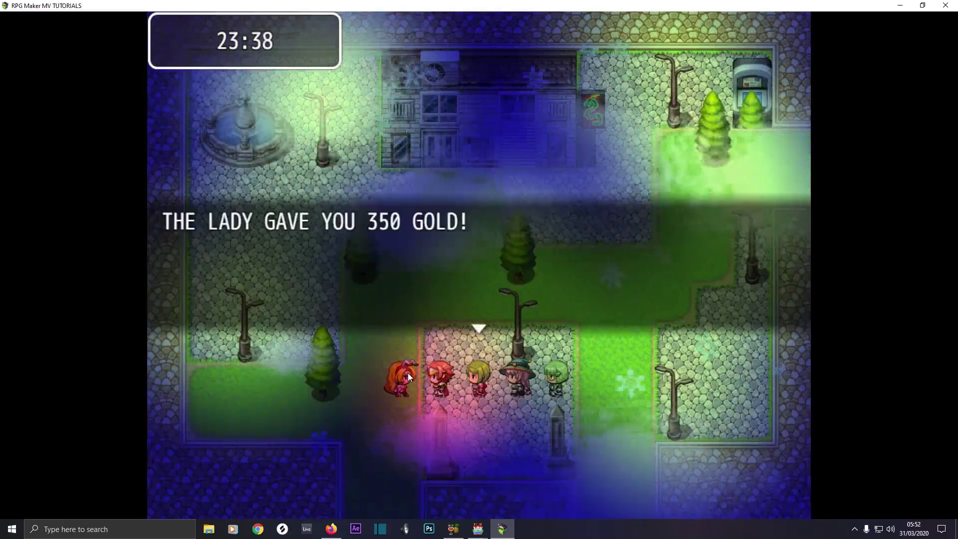
pyautogui.click(408, 373)
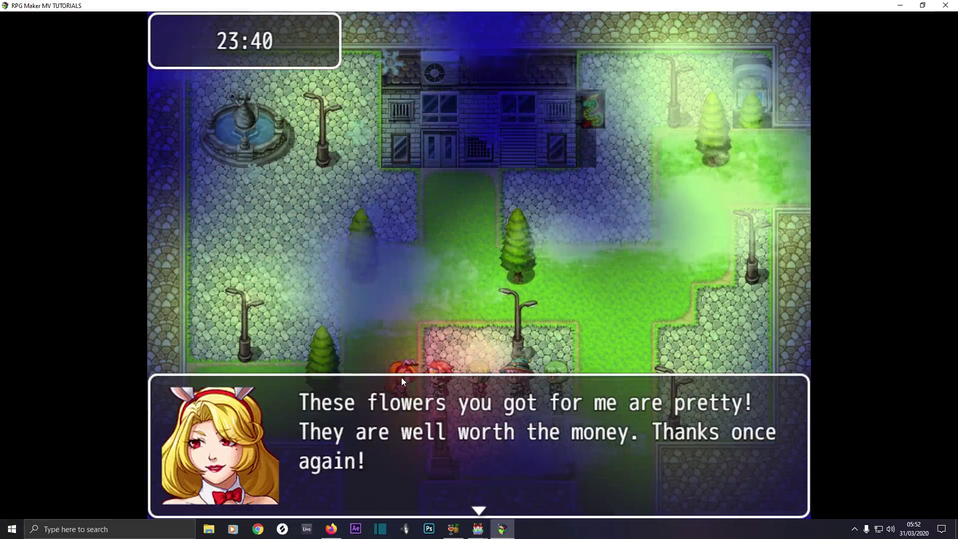
pyautogui.click(385, 362)
pyautogui.rightClick(385, 361)
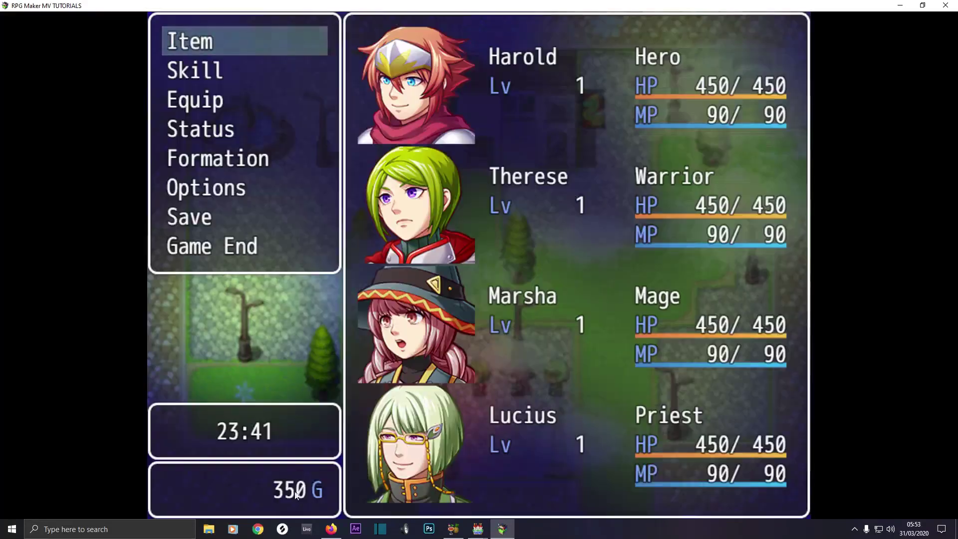
pyautogui.rightClick(302, 478)
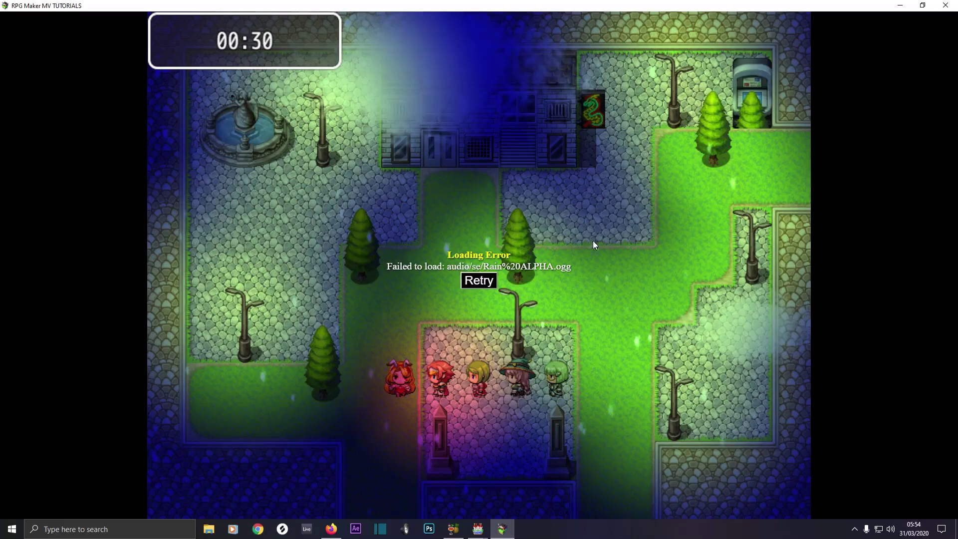
# End the playtest stuck on the Rain%20ALPHA.ogg loading error by closing the game window
pyautogui.click(946, 7)
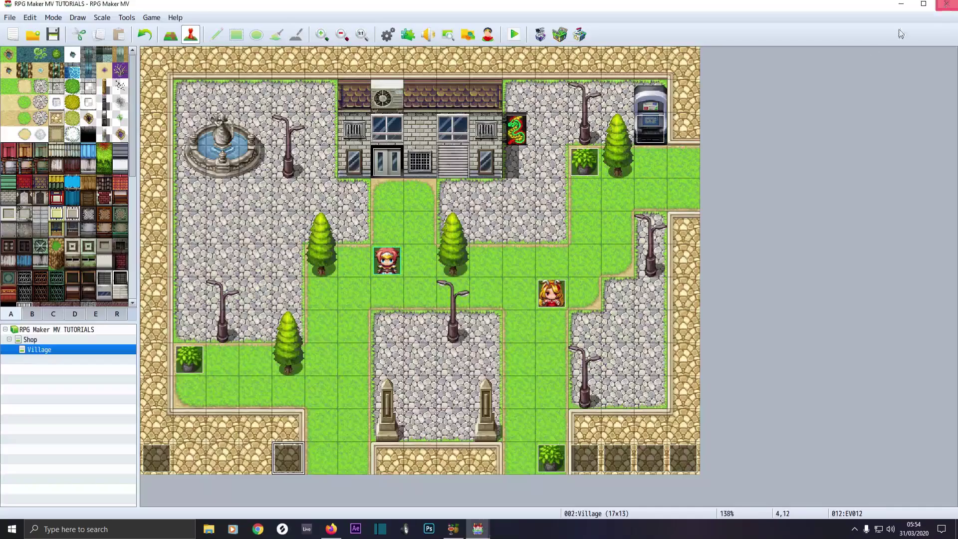